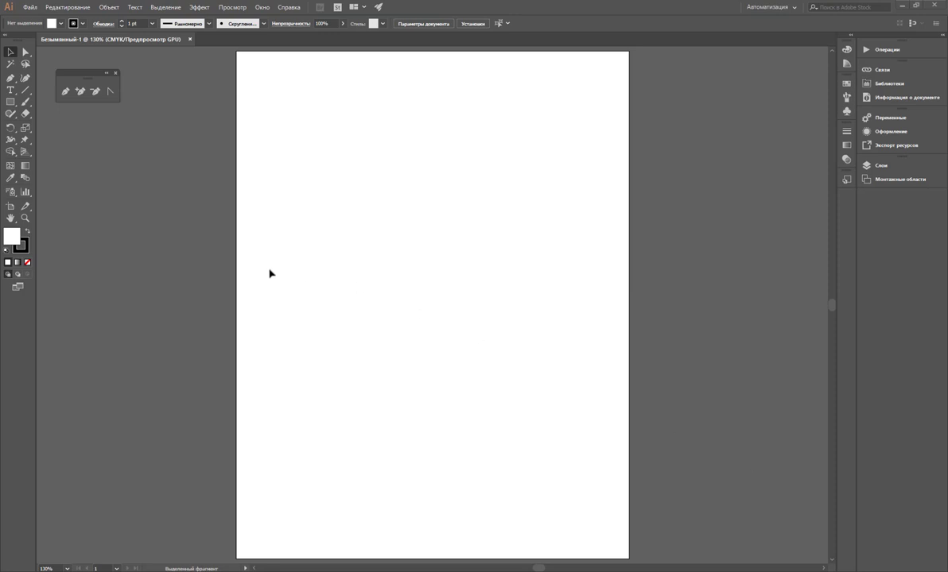
# Switch to the Pen tool to start drawing on the empty artboard
pyautogui.click(64, 92)
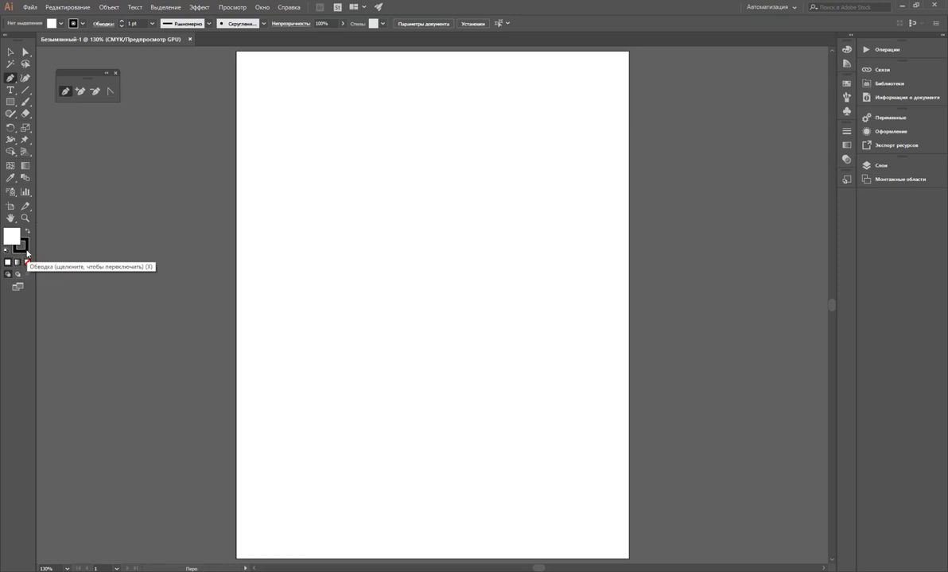
# Set both the fill and the stroke colour to None
pyautogui.click(24, 250)
pyautogui.click(27, 265)
pyautogui.click(12, 236)
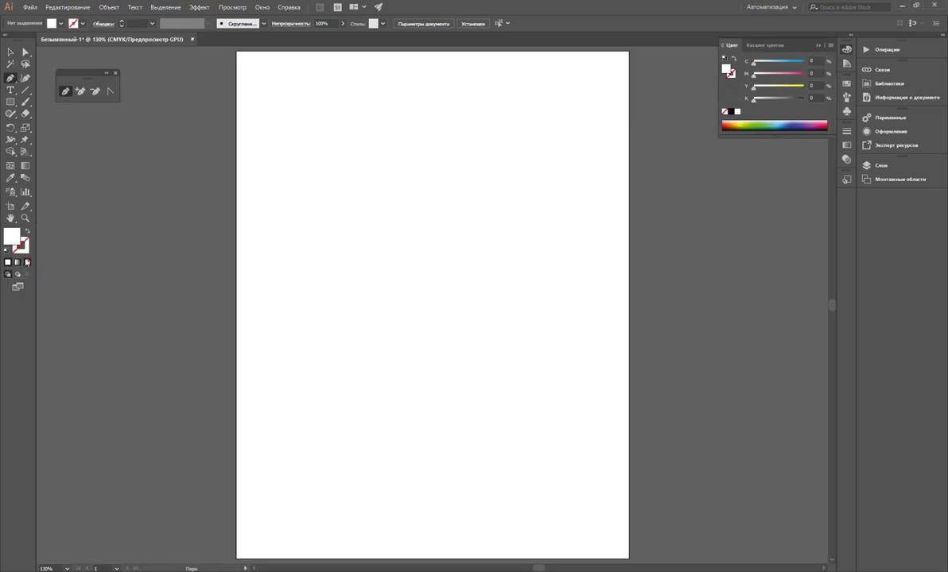
pyautogui.click(27, 262)
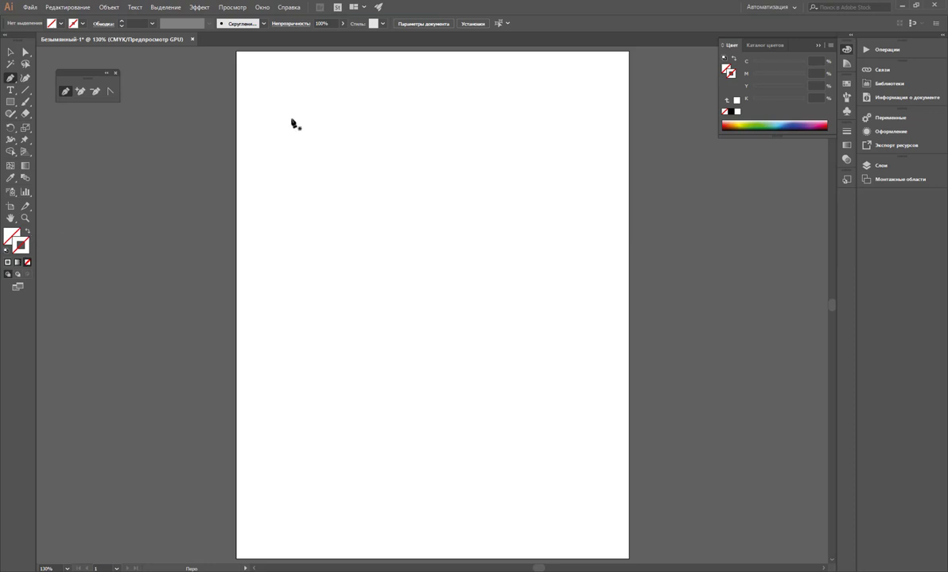
# Draw a wavy zigzag open path with the Pen in the artboard's upper left
pyautogui.click(273, 101)
pyautogui.click(308, 101)
pyautogui.moveTo(296, 143); pyautogui.dragTo(355, 135)
pyautogui.click(386, 207)
pyautogui.click(330, 240)
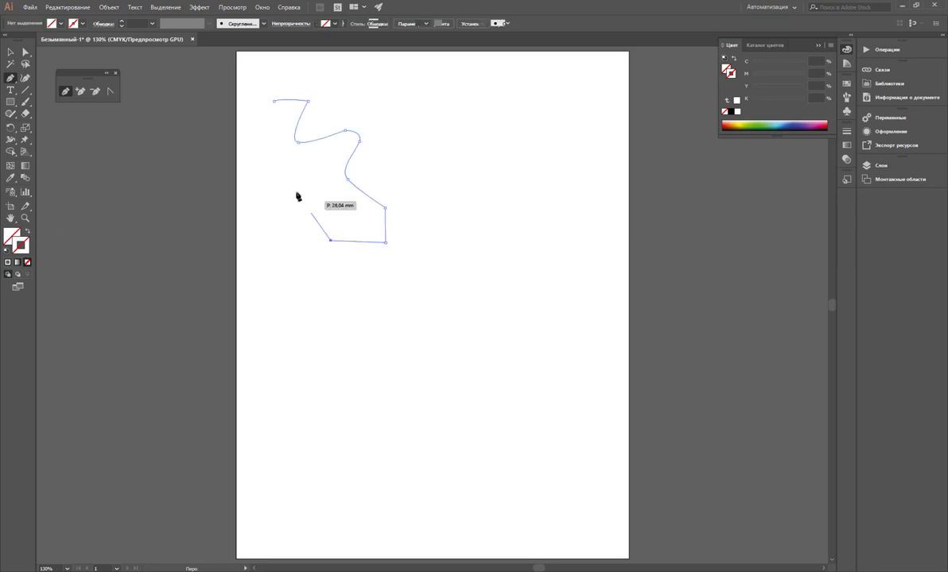
pyautogui.click(296, 193)
pyautogui.click(278, 215)
pyautogui.press('ctrl')
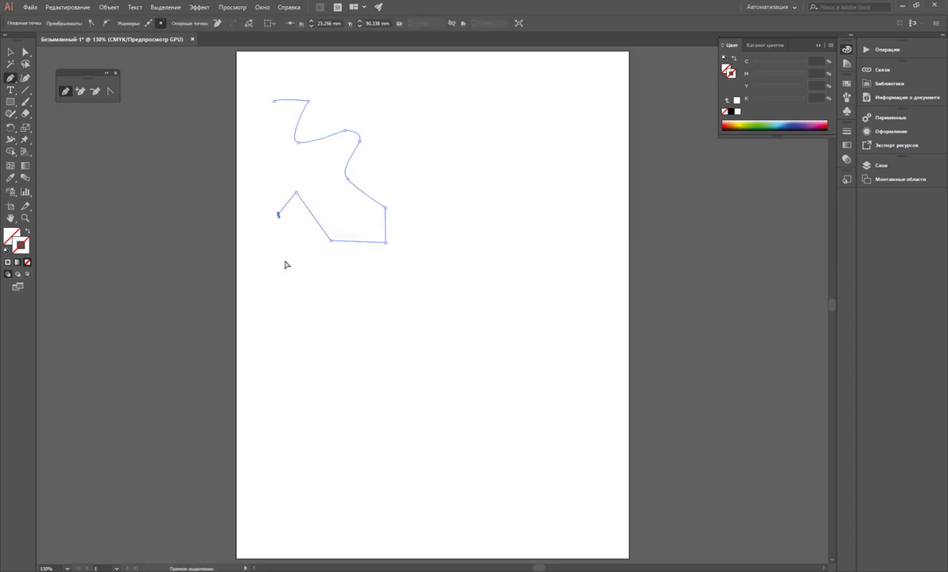
pyautogui.keyDown('ctrl'); pyautogui.click(287, 265); pyautogui.keyUp('ctrl')
# Select the invisible path and give it a black stroke from the Swatches panel
pyautogui.press('v')
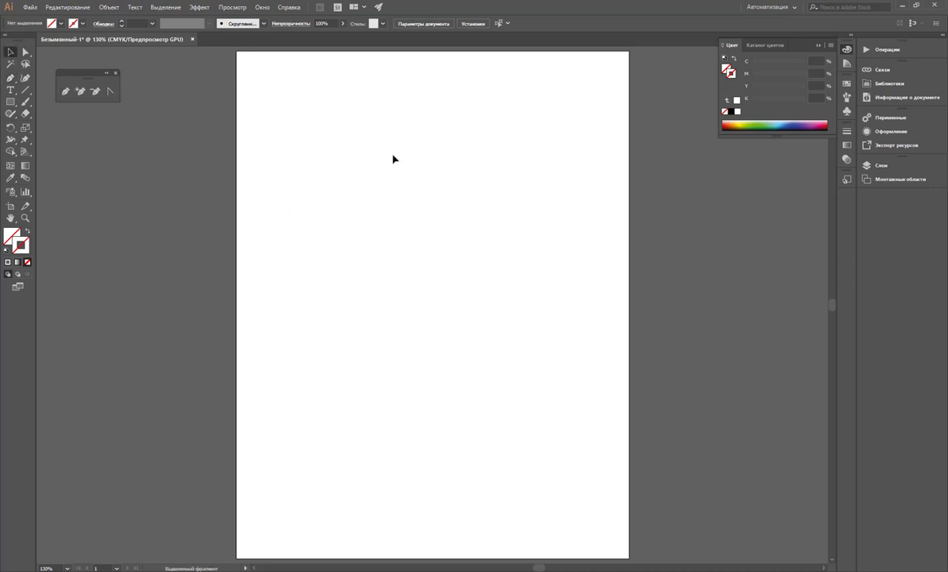
pyautogui.moveTo(397, 78); pyautogui.dragTo(236, 242)
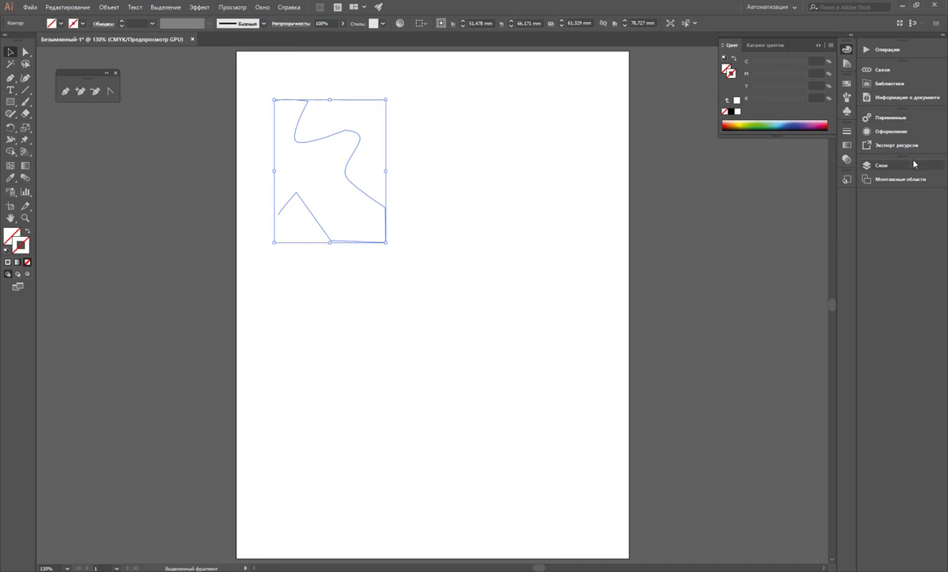
pyautogui.click(819, 46)
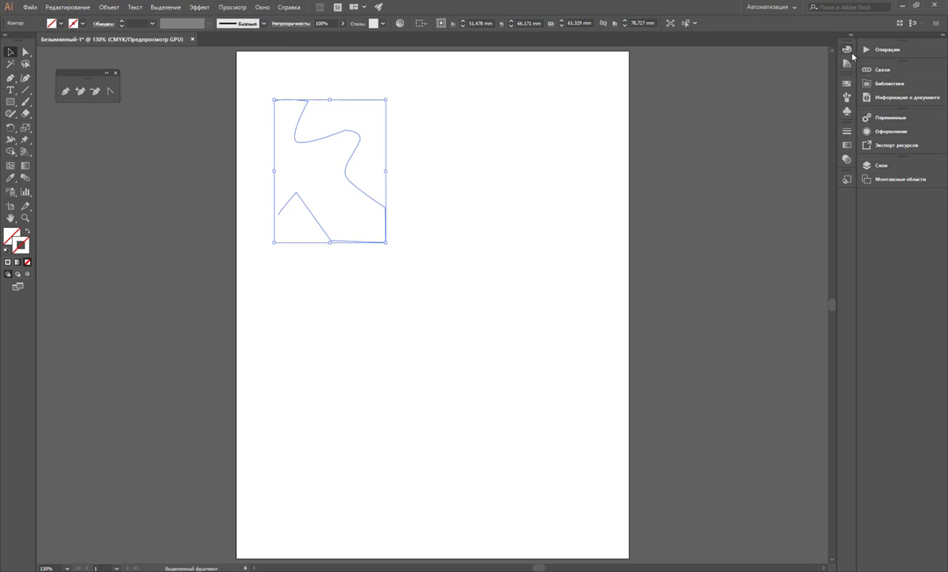
pyautogui.click(851, 38)
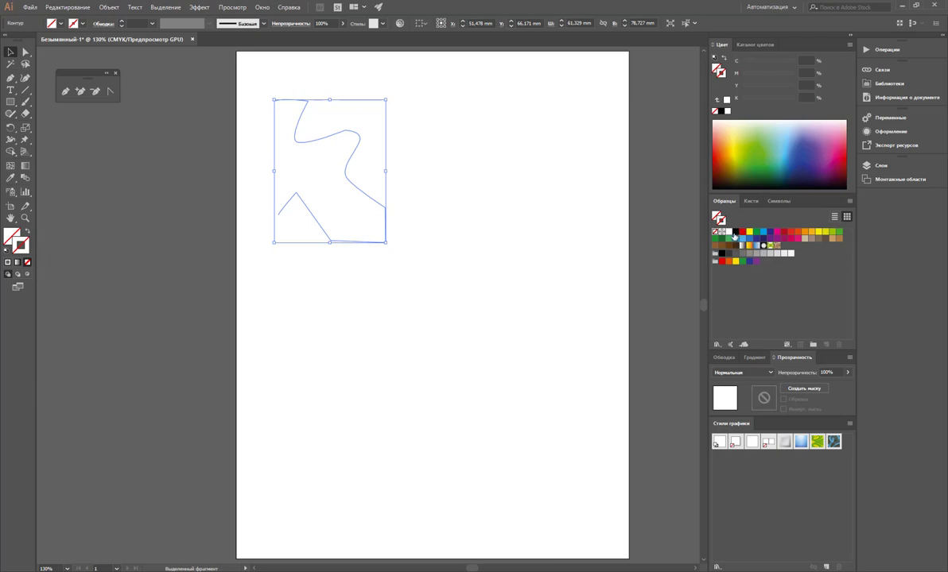
pyautogui.click(735, 232)
pyautogui.click(464, 230)
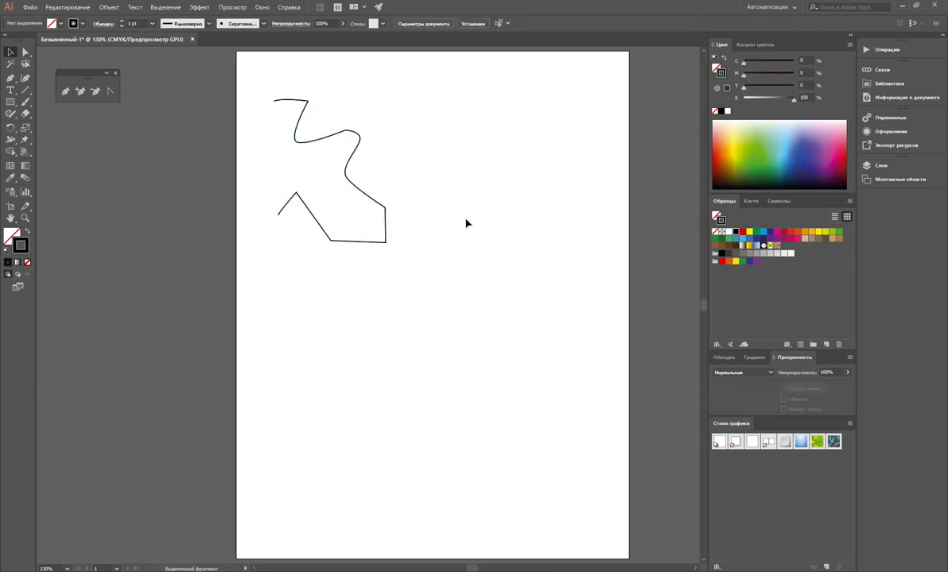
# Draw a second angular zigzag with square steps and a vertical end, right of the first
pyautogui.click(66, 92)
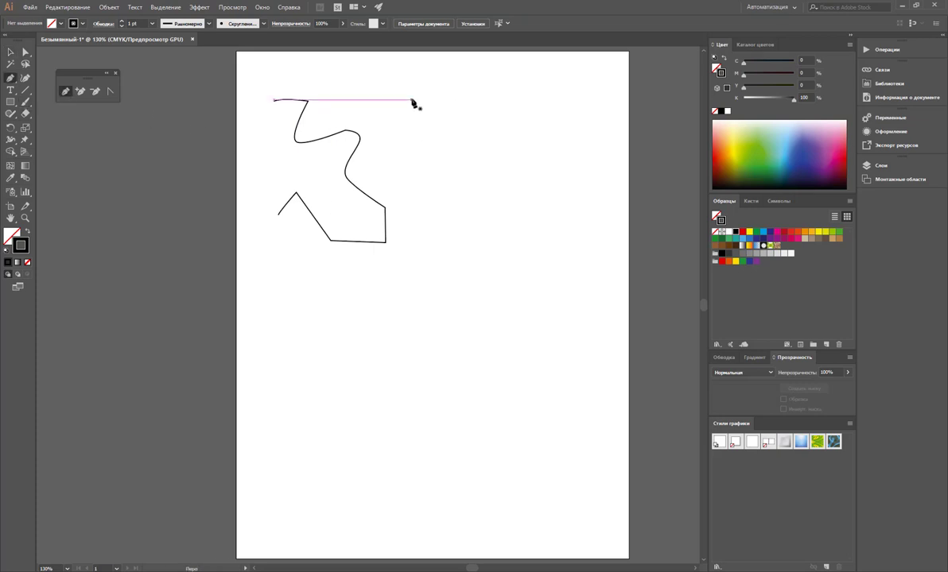
pyautogui.moveTo(420, 99)
pyautogui.mouseDown()
pyautogui.moveTo(480, 103)
pyautogui.moveTo(489, 121)
pyautogui.moveTo(416, 165)
pyautogui.moveTo(493, 179)
pyautogui.moveTo(494, 197)
pyautogui.mouseUp()
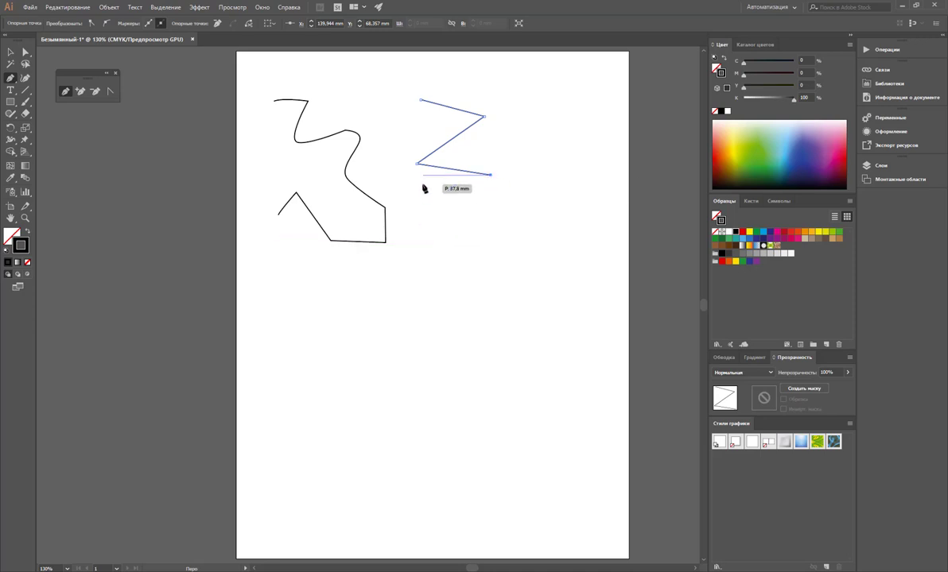
pyautogui.click(571, 174)
pyautogui.click(518, 229)
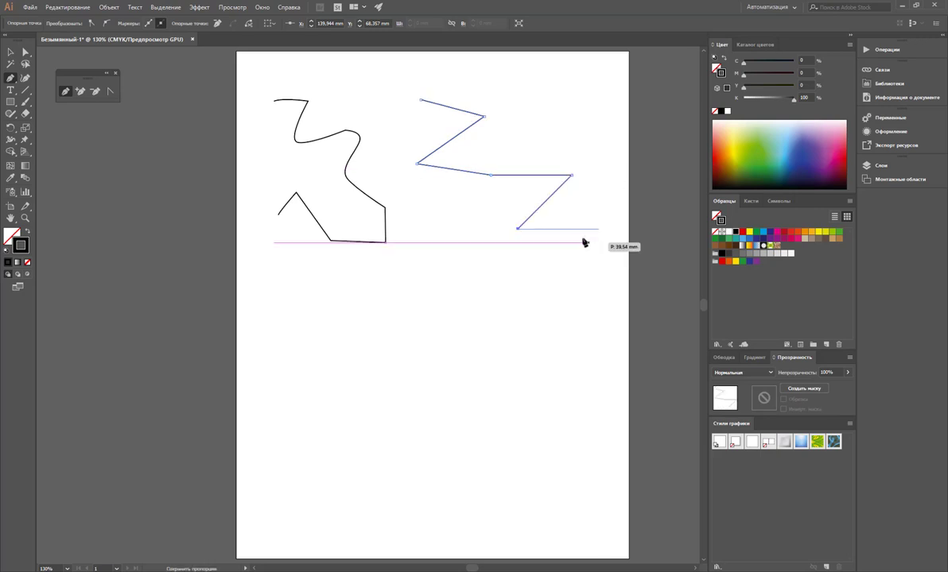
pyautogui.click(582, 229)
pyautogui.click(582, 292)
pyautogui.click(501, 292)
pyautogui.click(501, 234)
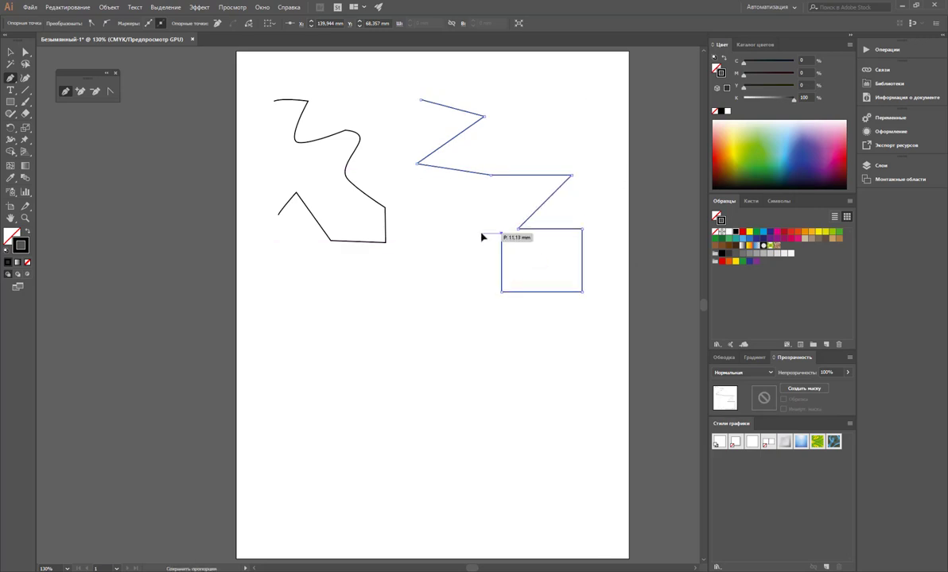
pyautogui.click(450, 284)
pyautogui.click(450, 331)
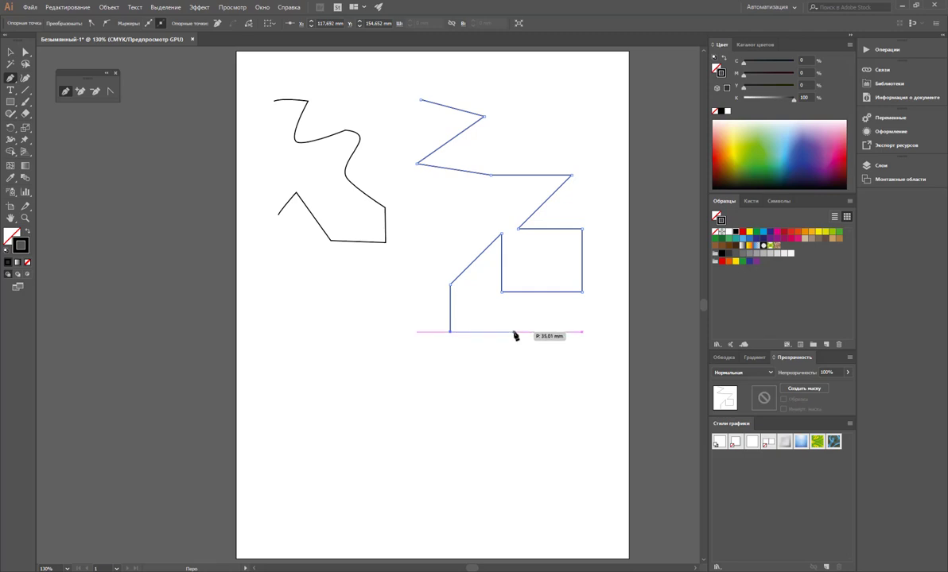
pyautogui.press('ctrl')
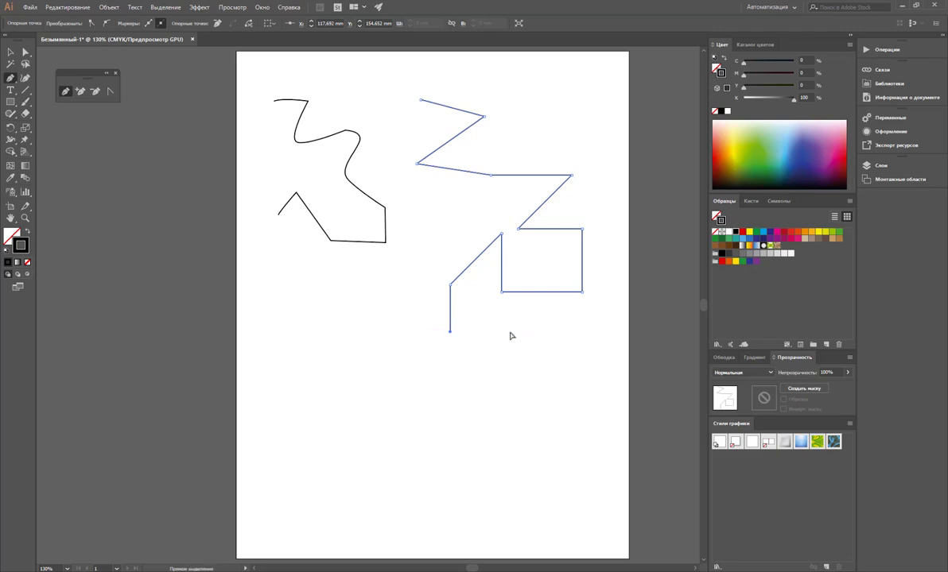
pyautogui.keyDown('ctrl'); pyautogui.click(512, 336); pyautogui.keyUp('ctrl')
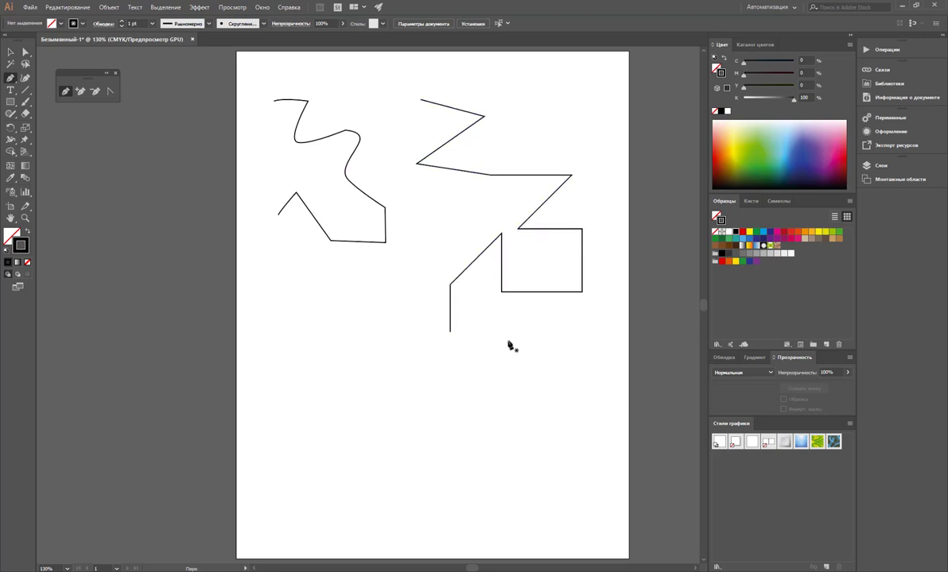
# Draw a third five-anchor zigzag path below the first wavy path
pyautogui.click(268, 289)
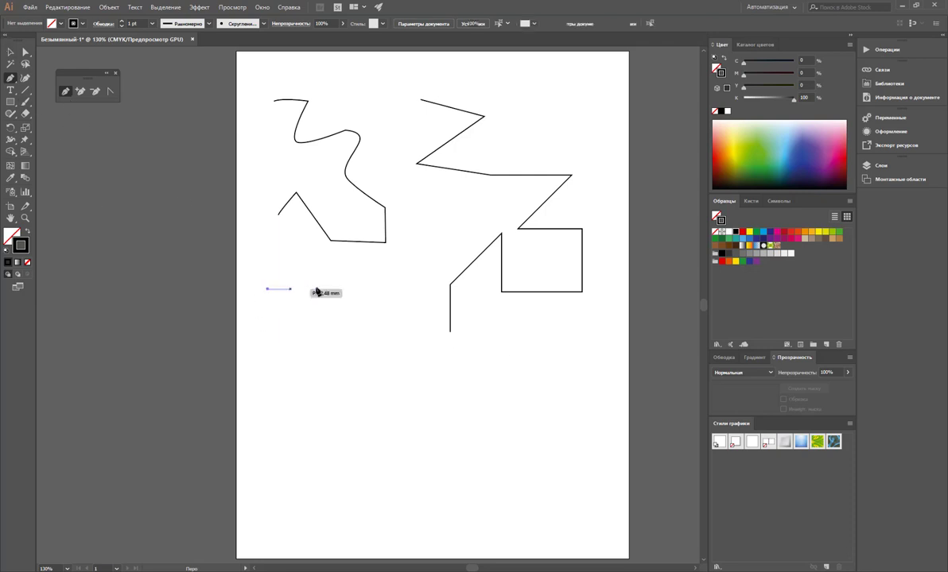
pyautogui.click(318, 288)
pyautogui.click(295, 344)
pyautogui.click(392, 317)
pyautogui.click(403, 366)
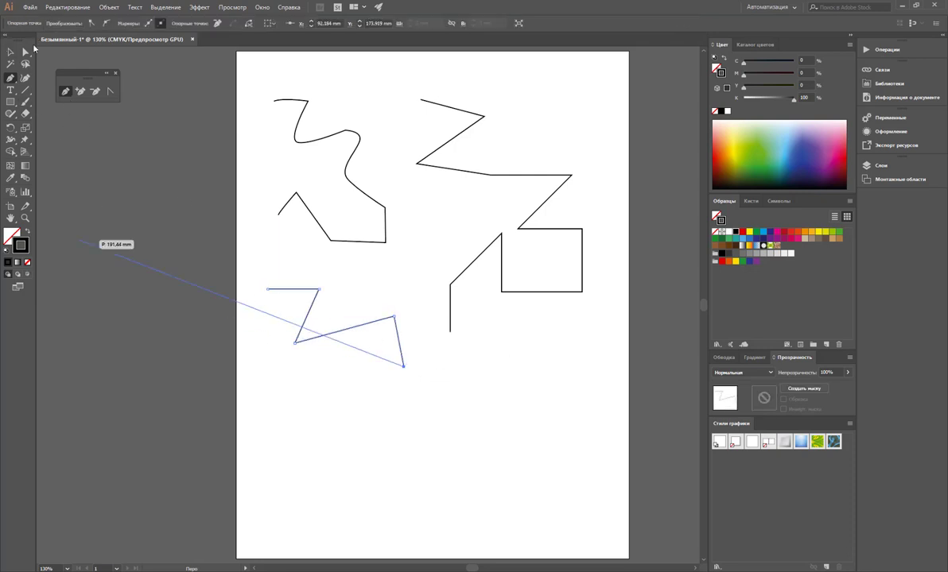
pyautogui.click(10, 53)
pyautogui.click(398, 267)
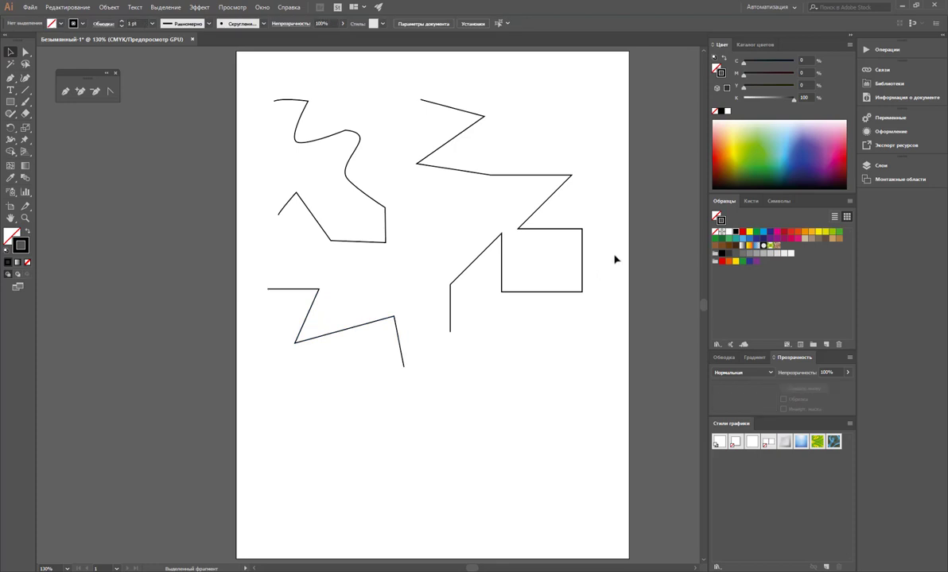
# Draw a fourth zigzag path beneath the third, then marquee-select all four paths
pyautogui.click(62, 91)
pyautogui.click(267, 365)
pyautogui.click(309, 367)
pyautogui.click(310, 410)
pyautogui.click(380, 384)
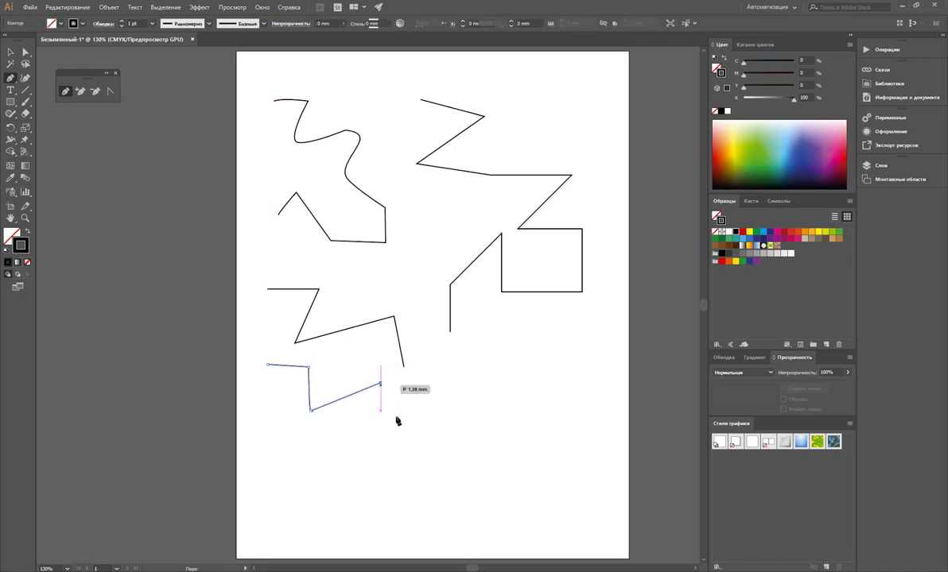
pyautogui.click(399, 423)
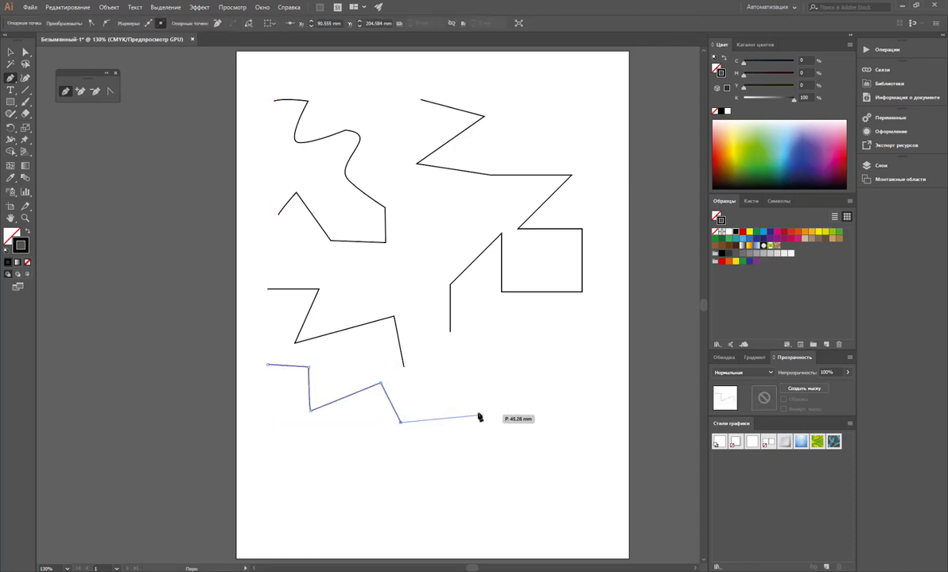
pyautogui.press('ctrl')
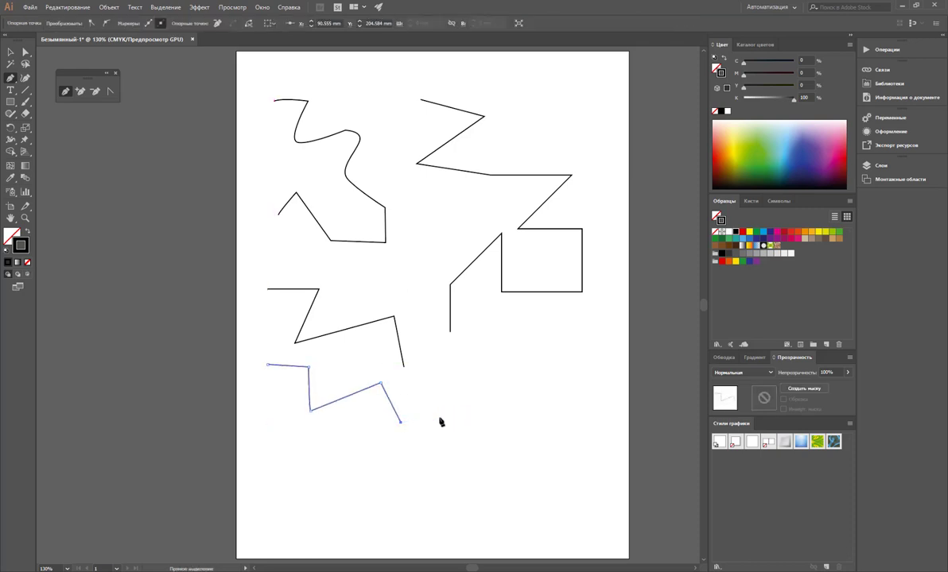
pyautogui.press('ctrl')
pyautogui.keyDown('ctrl'); pyautogui.click(453, 444); pyautogui.keyUp('ctrl')
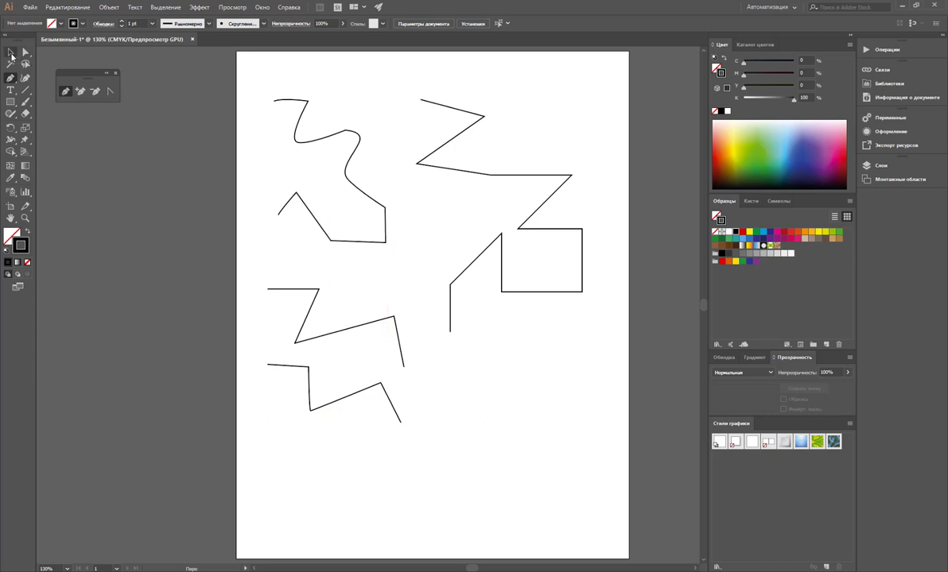
pyautogui.click(11, 52)
pyautogui.moveTo(223, 74); pyautogui.dragTo(595, 482)
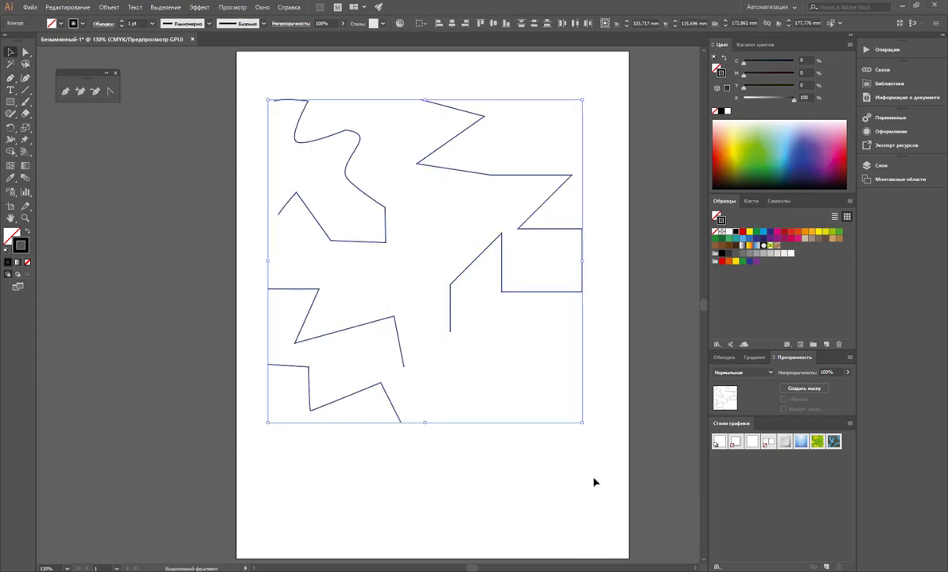
# Delete the zigzag paths and begin a new curvy path with smooth bends
pyautogui.press('Delete')
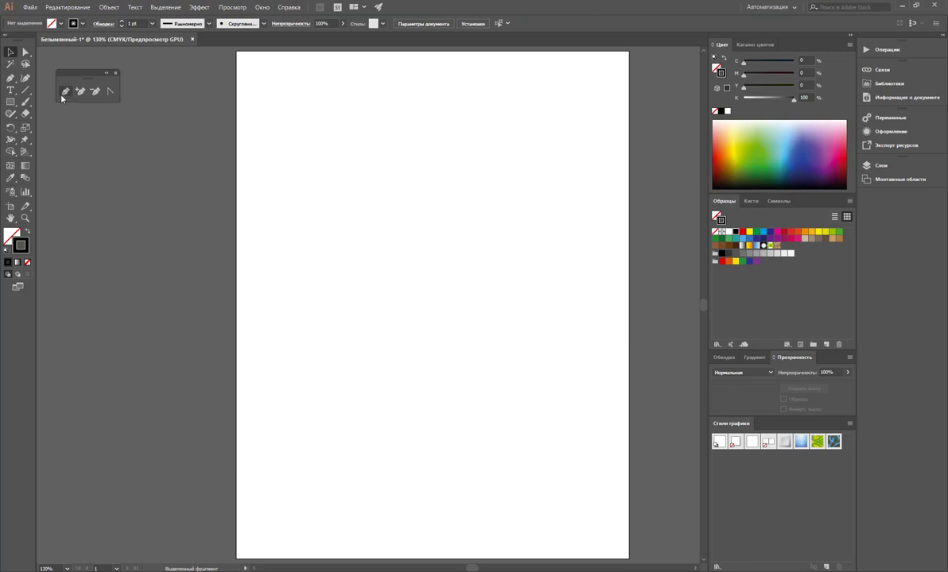
pyautogui.click(65, 93)
pyautogui.click(350, 136)
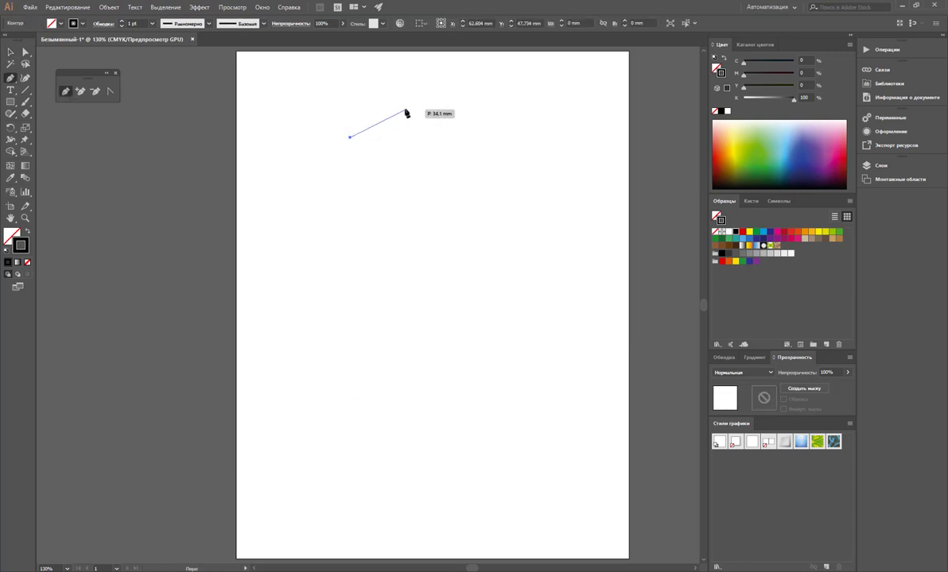
pyautogui.moveTo(404, 109)
pyautogui.mouseDown()
pyautogui.moveTo(457, 153)
pyautogui.moveTo(429, 131)
pyautogui.moveTo(437, 119)
pyautogui.mouseUp()
pyautogui.moveTo(427, 215); pyautogui.dragTo(362, 244)
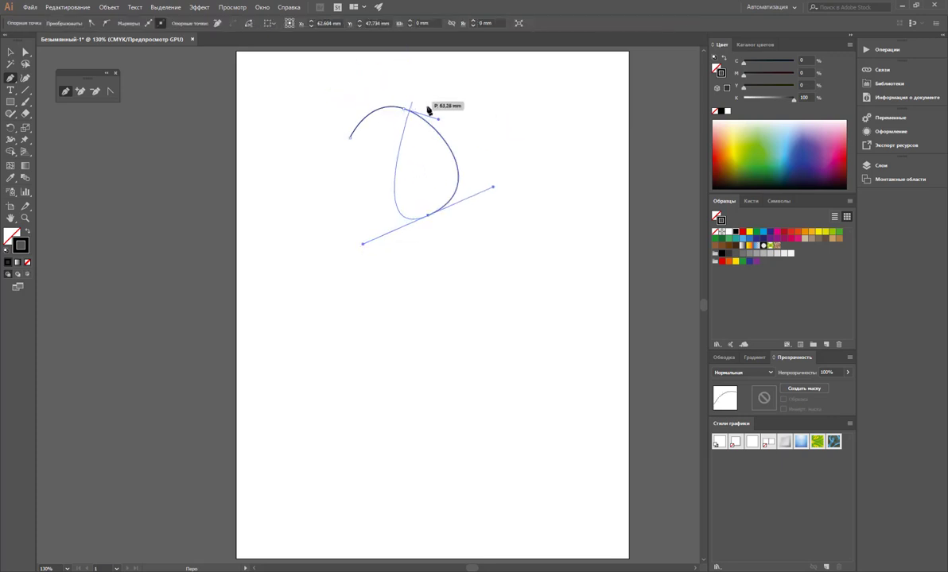
pyautogui.click(327, 198)
pyautogui.moveTo(293, 272); pyautogui.dragTo(360, 380)
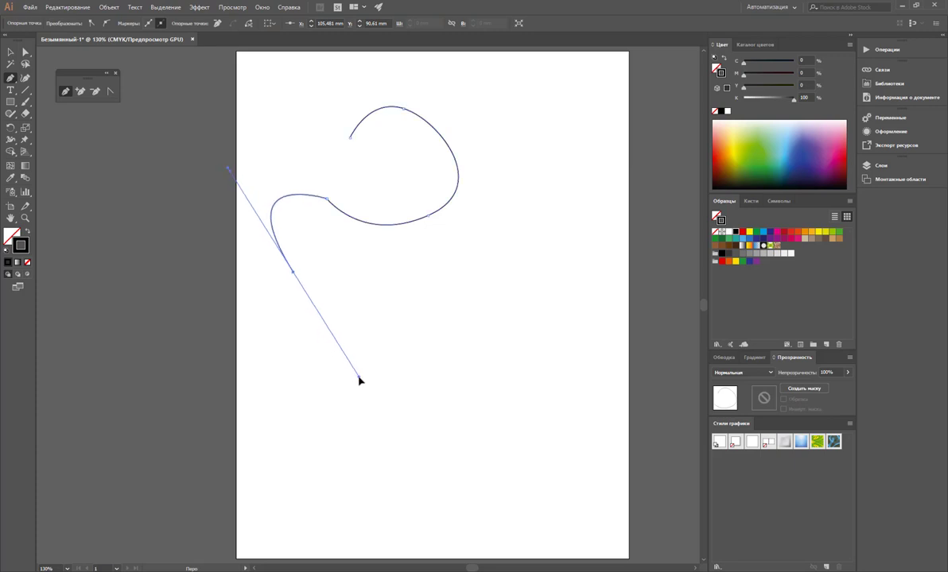
# Extend the path with sharp zigzag corners and a curved tail, then end it
pyautogui.click(439, 285)
pyautogui.click(507, 315)
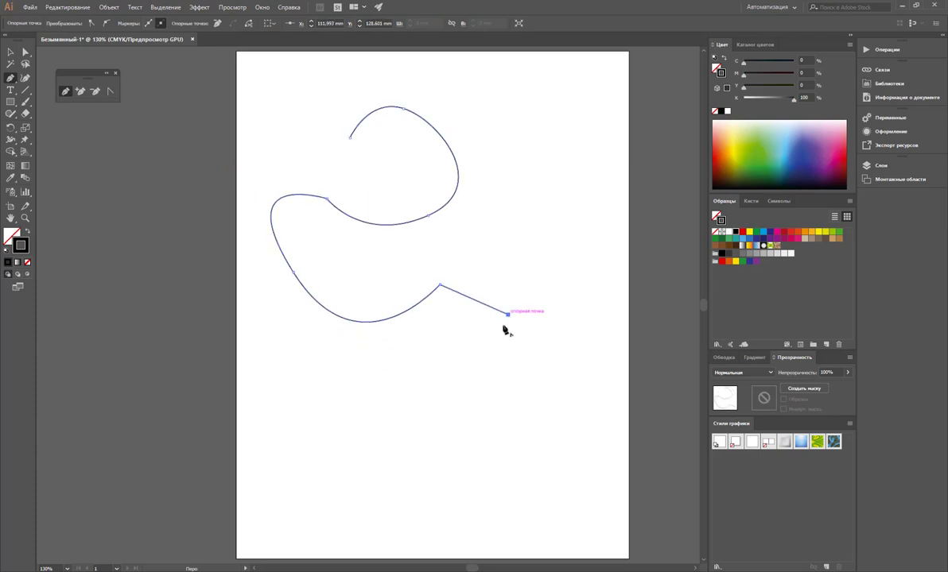
pyautogui.click(455, 350)
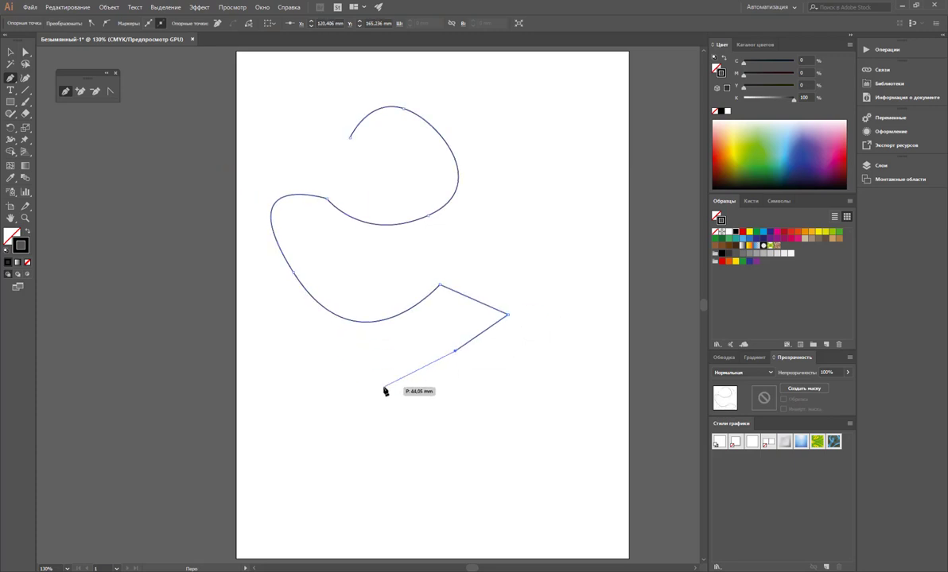
pyautogui.moveTo(402, 404)
pyautogui.mouseDown()
pyautogui.moveTo(446, 449)
pyautogui.moveTo(402, 450)
pyautogui.moveTo(351, 413)
pyautogui.moveTo(373, 383)
pyautogui.moveTo(417, 451)
pyautogui.moveTo(455, 455)
pyautogui.moveTo(385, 454)
pyautogui.moveTo(449, 451)
pyautogui.moveTo(408, 449)
pyautogui.moveTo(385, 421)
pyautogui.mouseUp()
pyautogui.click(466, 435)
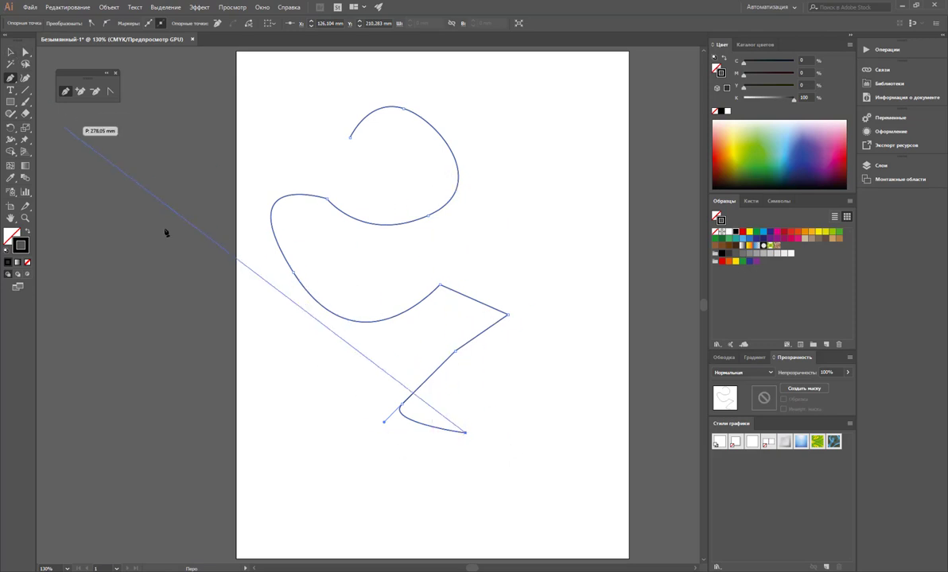
pyautogui.press('ctrl')
pyautogui.keyDown('ctrl'); pyautogui.click(311, 392); pyautogui.keyUp('ctrl')
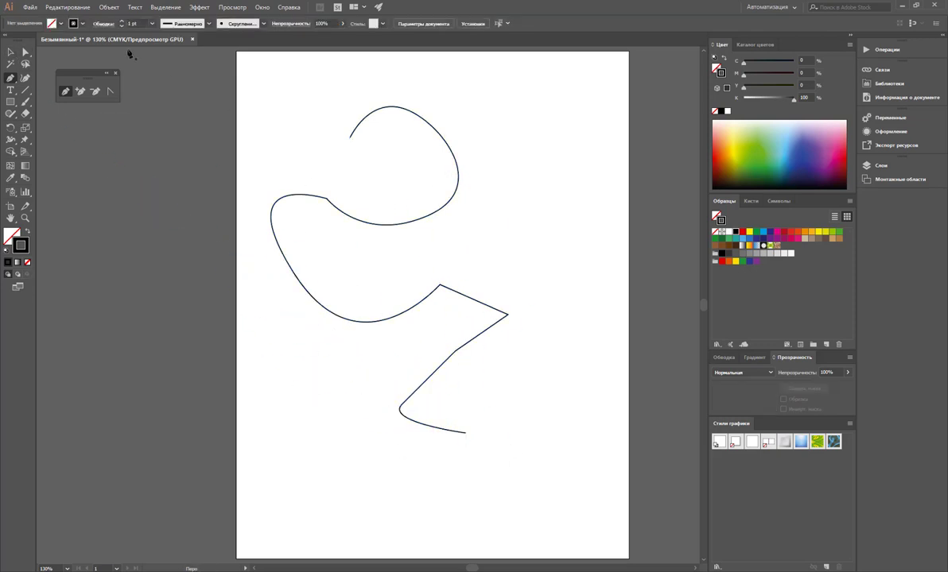
pyautogui.click(10, 52)
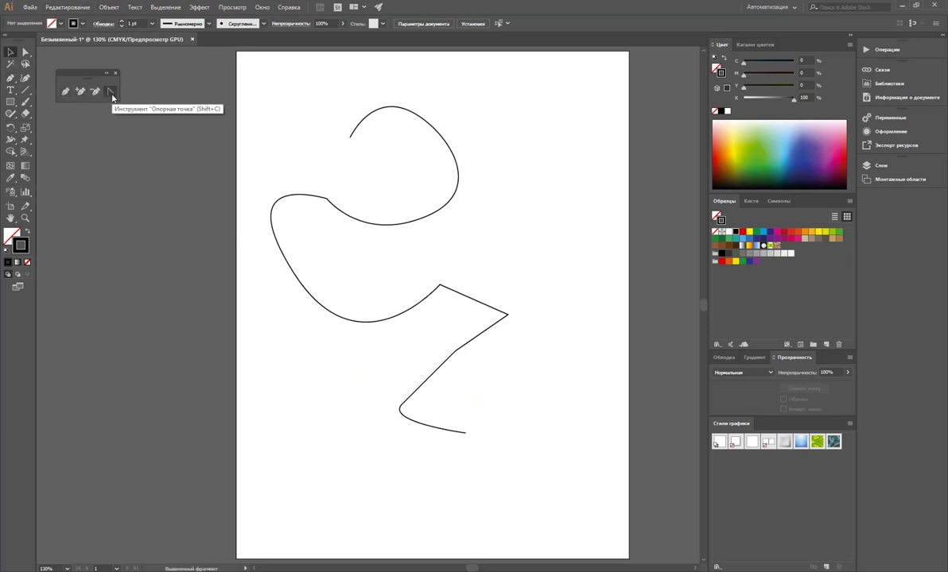
# Convert the right and middle zigzag corners of the long path into smooth points
pyautogui.moveTo(449, 319); pyautogui.dragTo(237, 328)
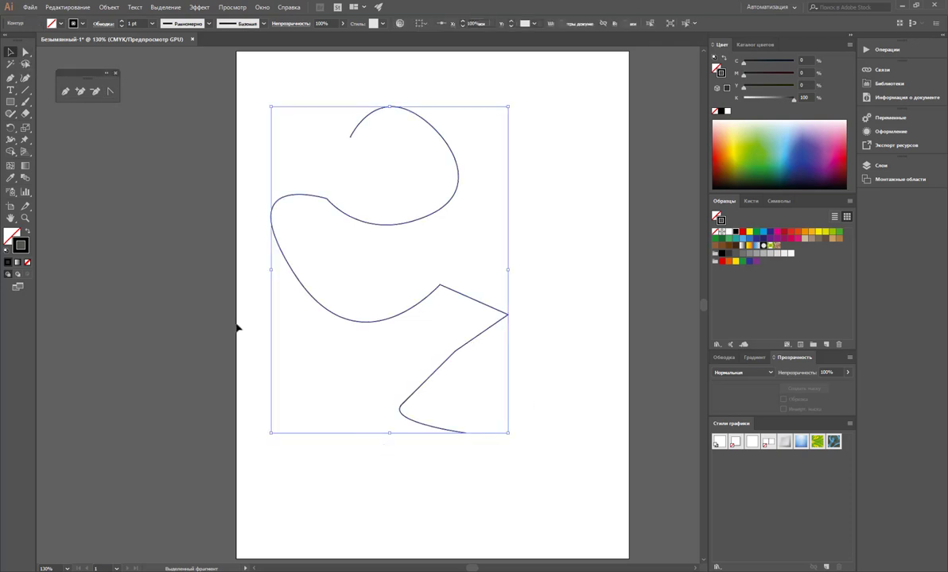
pyautogui.click(24, 51)
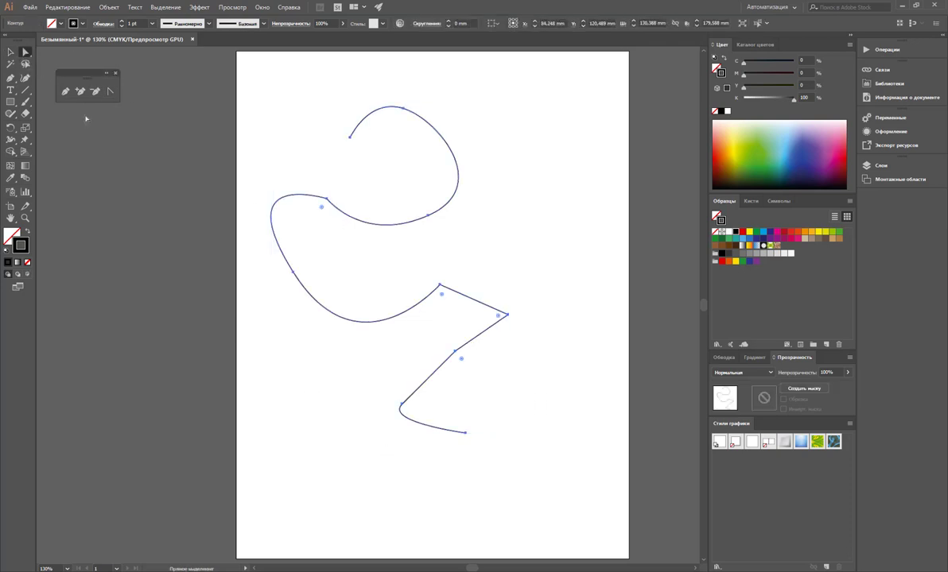
pyautogui.click(110, 92)
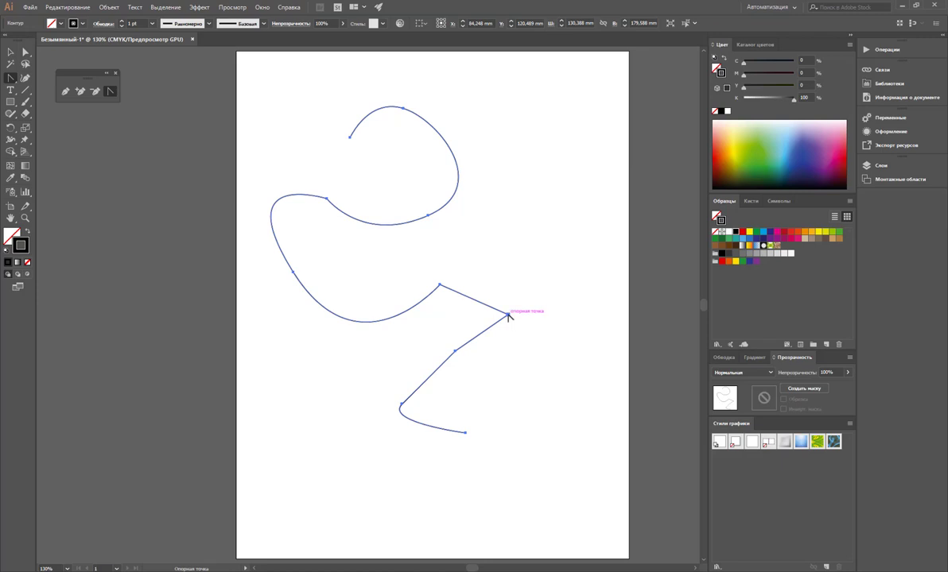
pyautogui.moveTo(508, 316); pyautogui.dragTo(508, 347)
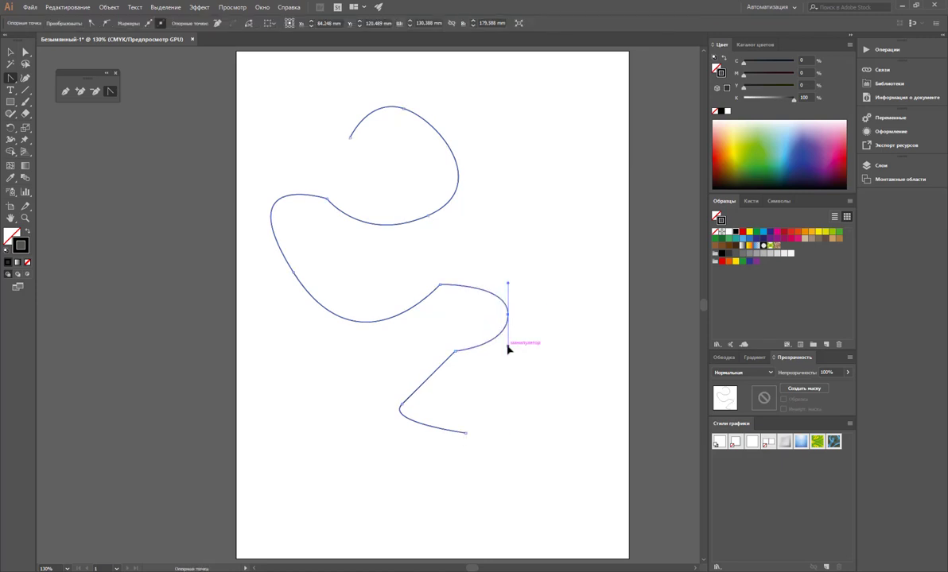
pyautogui.moveTo(508, 285); pyautogui.dragTo(508, 315)
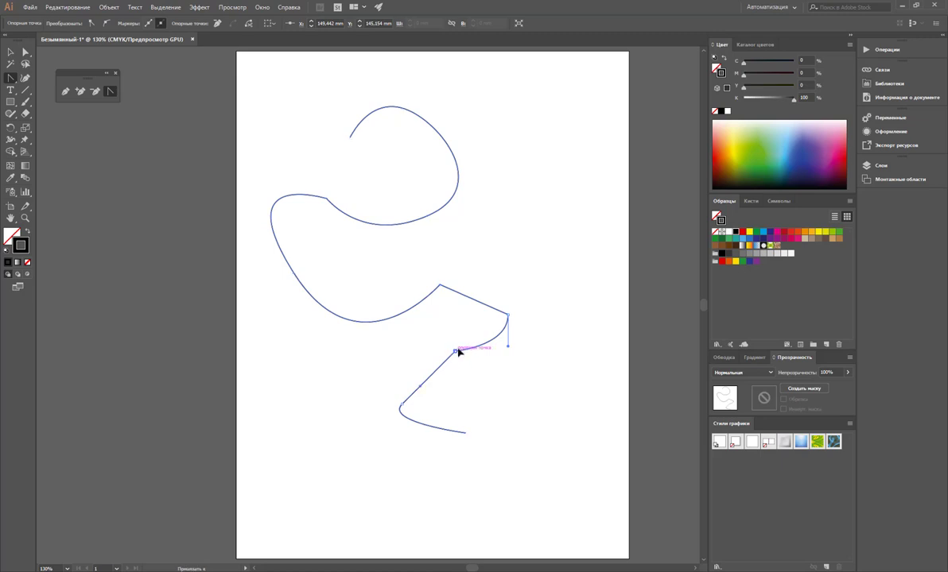
pyautogui.moveTo(457, 351); pyautogui.dragTo(464, 330)
# Fine-tune the handles around the middle and right bends to round the curve
pyautogui.press('a')
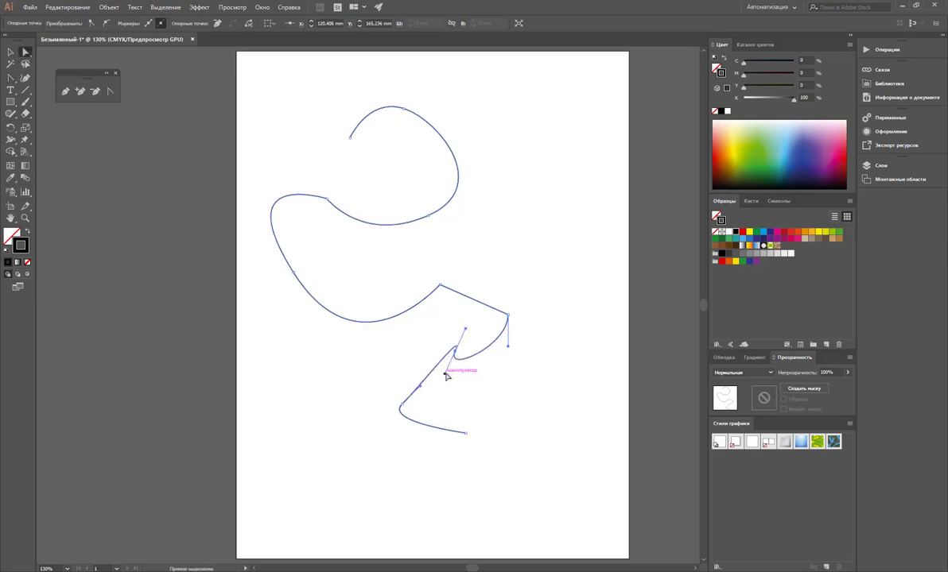
pyautogui.moveTo(445, 373)
pyautogui.mouseDown()
pyautogui.moveTo(462, 386)
pyautogui.moveTo(493, 373)
pyautogui.moveTo(460, 357)
pyautogui.mouseUp()
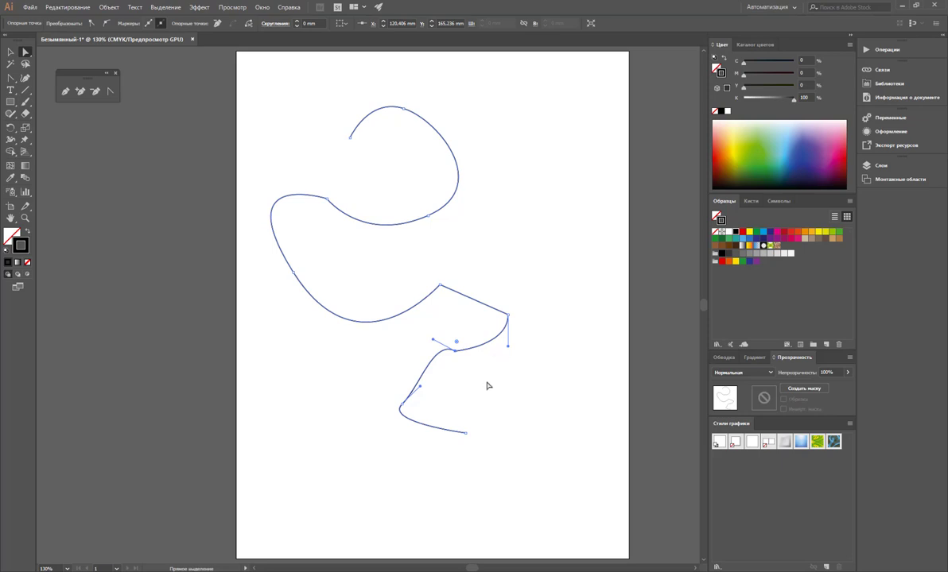
pyautogui.click(110, 90)
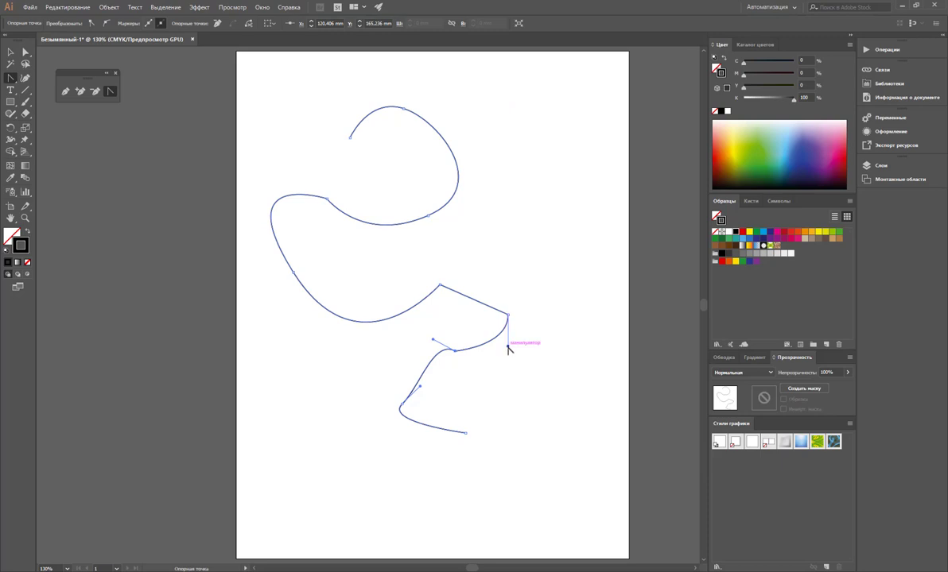
pyautogui.moveTo(507, 346)
pyautogui.mouseDown()
pyautogui.moveTo(560, 281)
pyautogui.moveTo(532, 338)
pyautogui.mouseUp()
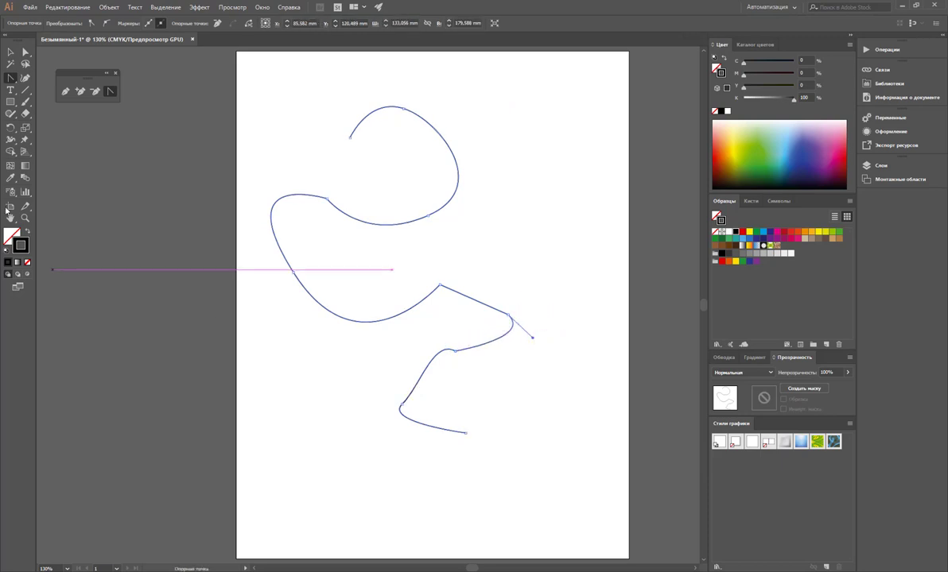
pyautogui.click(64, 90)
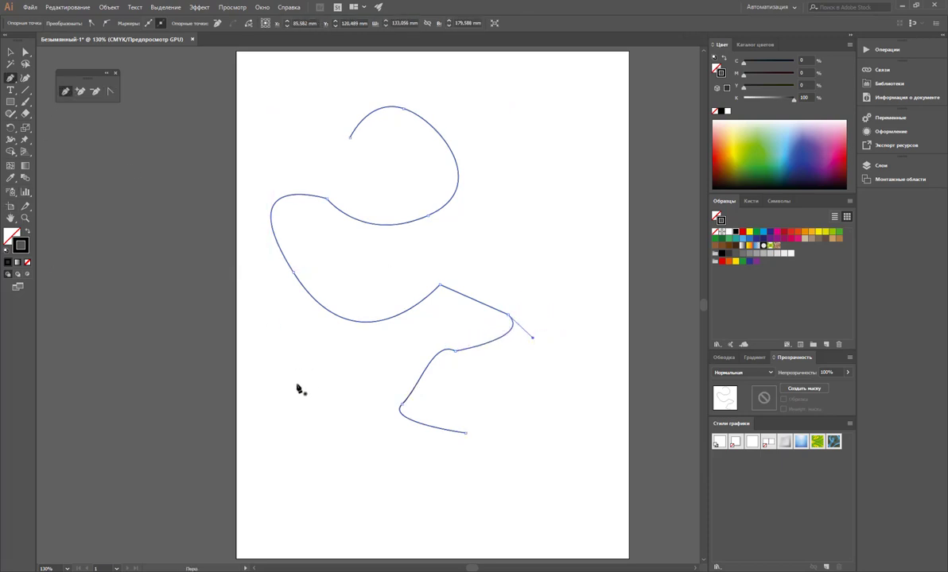
# Draw a tall outline with a curved top and straight sides in the lower left
pyautogui.moveTo(298, 385)
pyautogui.mouseDown()
pyautogui.moveTo(311, 386)
pyautogui.moveTo(319, 358)
pyautogui.moveTo(350, 451)
pyautogui.mouseUp()
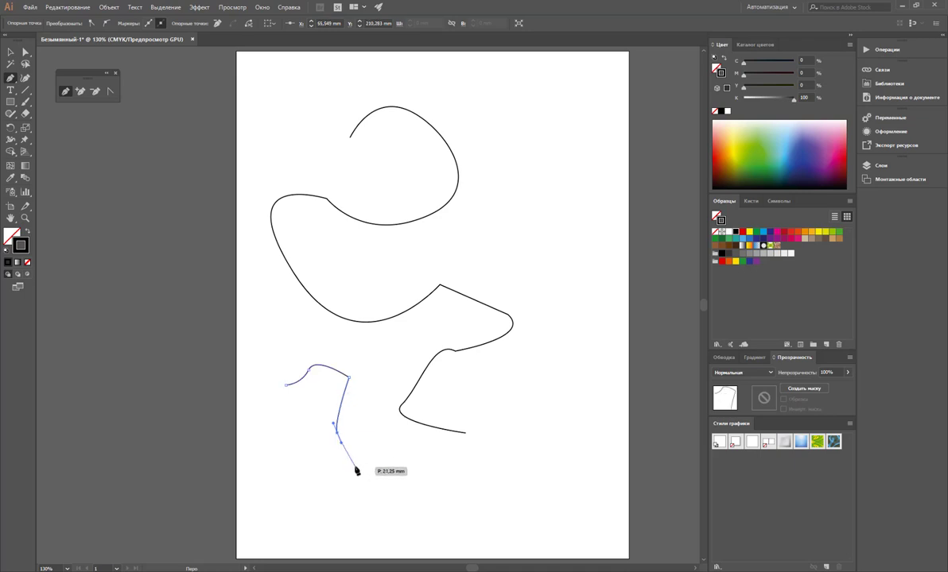
pyautogui.click(338, 515)
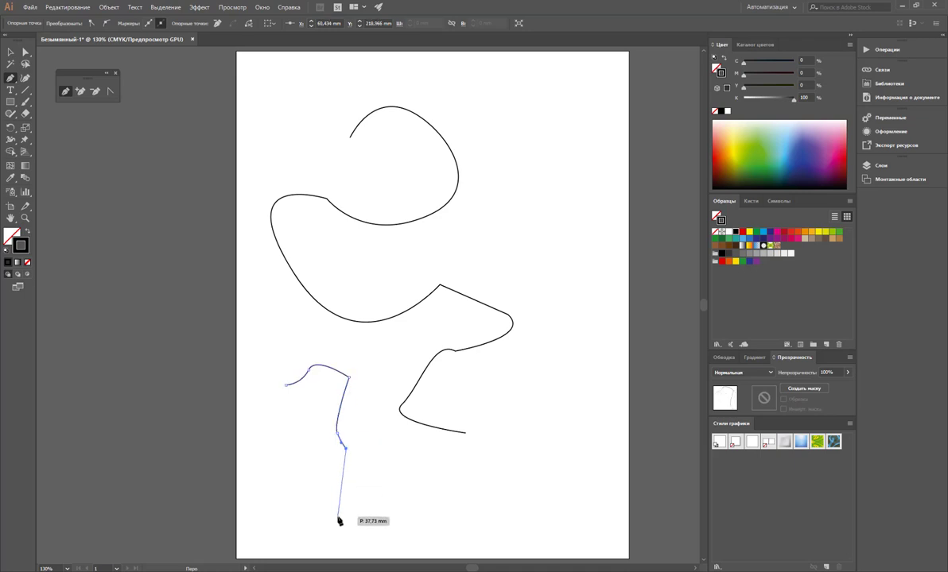
pyautogui.click(286, 516)
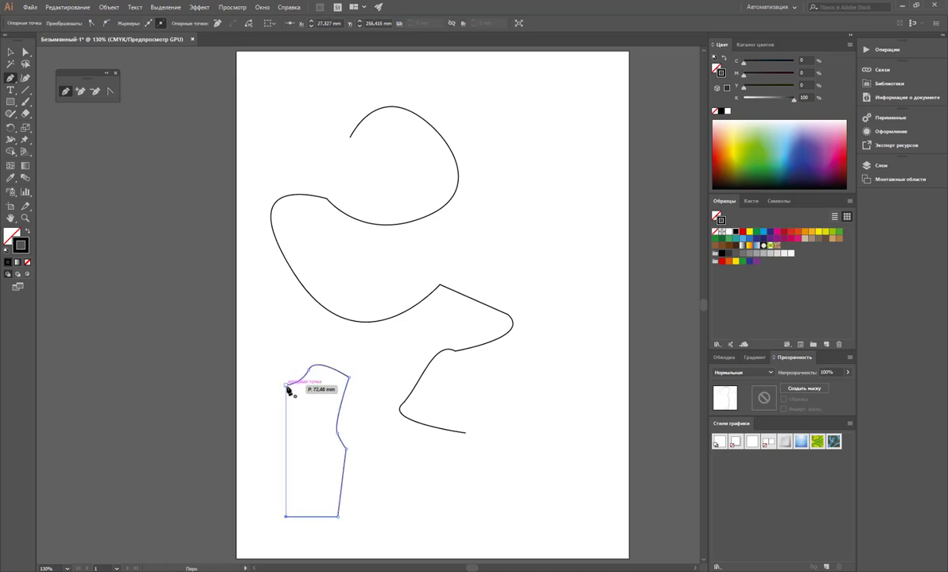
# Close the bodice shape and bend its top segment into a neckline curve
pyautogui.click(285, 386)
pyautogui.click(24, 52)
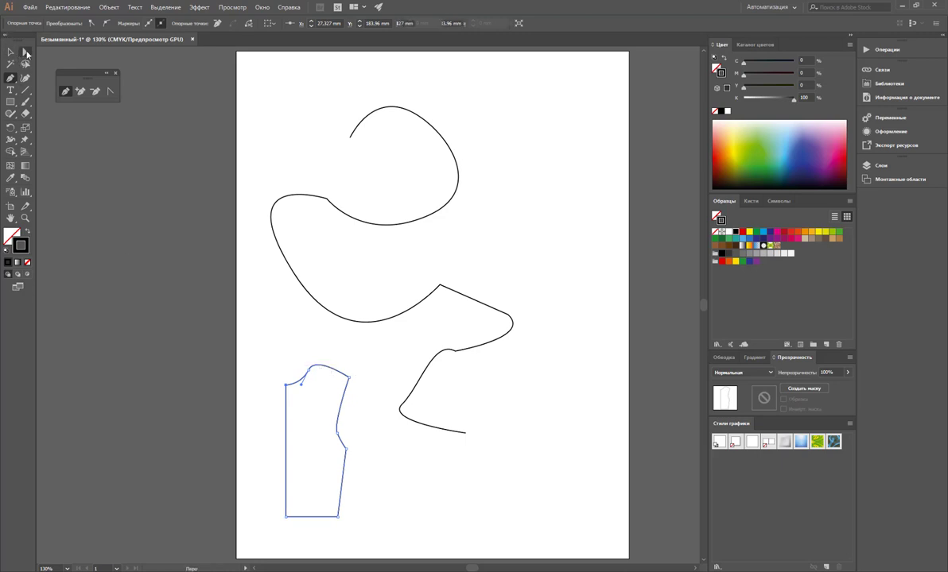
pyautogui.moveTo(309, 386); pyautogui.dragTo(310, 374)
pyautogui.moveTo(274, 359)
pyautogui.mouseDown()
pyautogui.moveTo(318, 367)
pyautogui.moveTo(310, 369)
pyautogui.mouseUp()
pyautogui.click(109, 91)
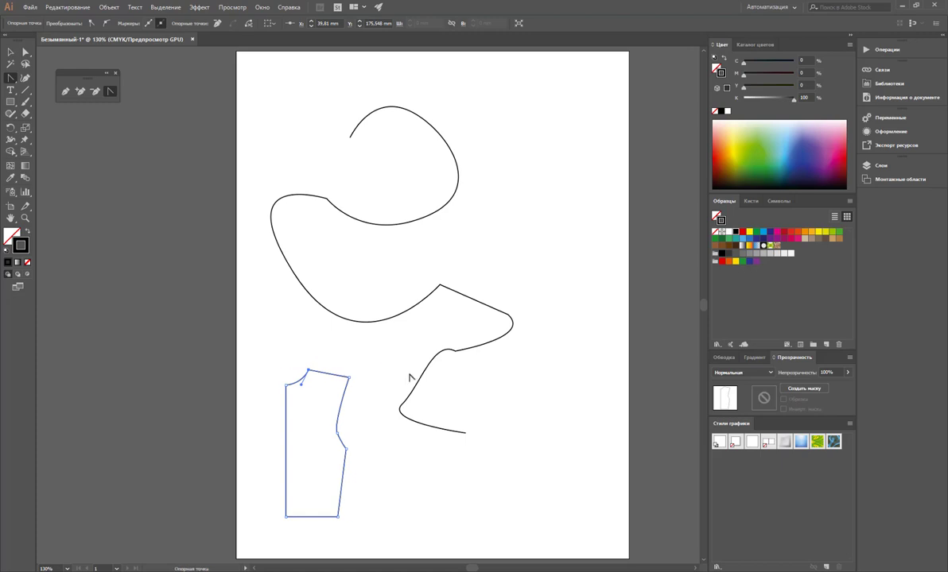
# Nudge the top-right anchor left and the bottom-right corner slightly right
pyautogui.click(25, 51)
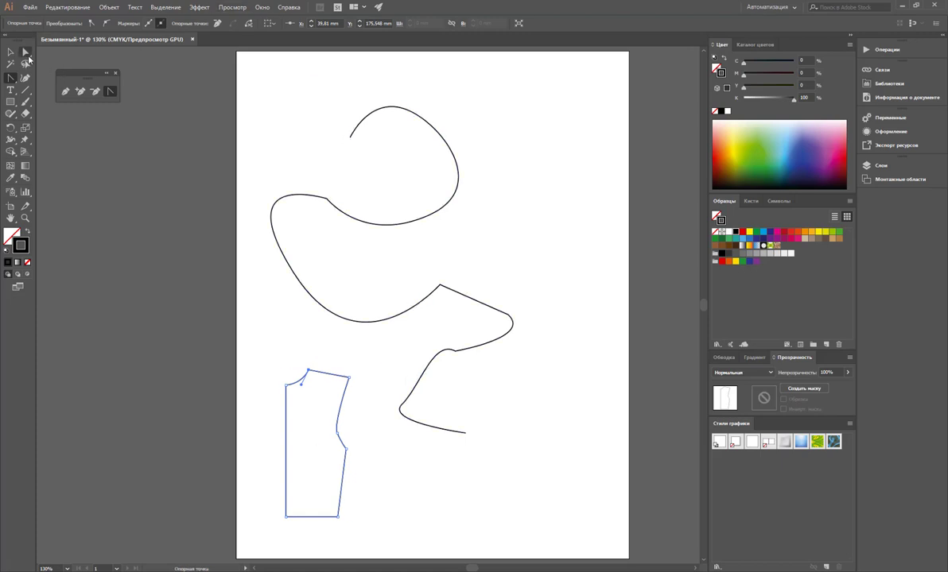
pyautogui.click(369, 374)
pyautogui.moveTo(348, 377); pyautogui.dragTo(338, 381)
pyautogui.click(359, 388)
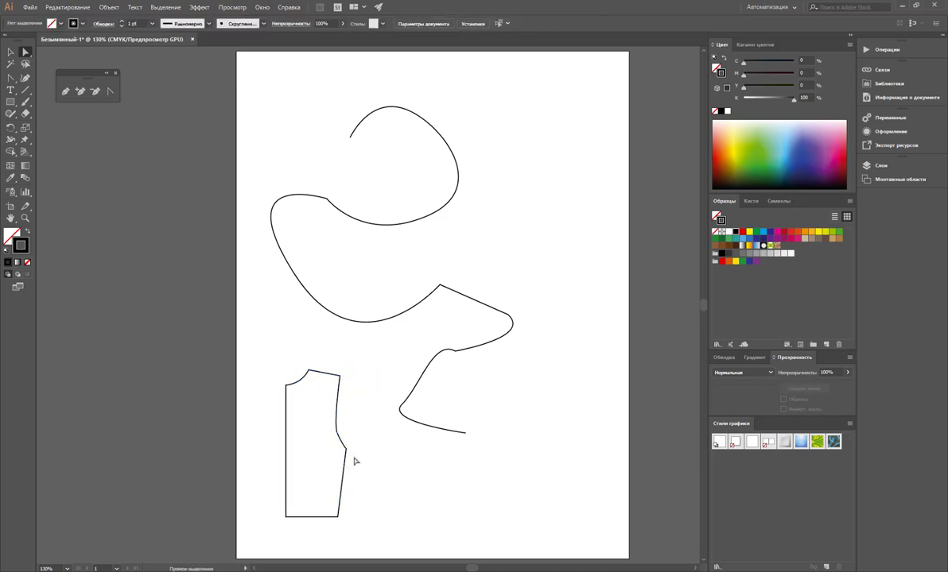
pyautogui.click(336, 432)
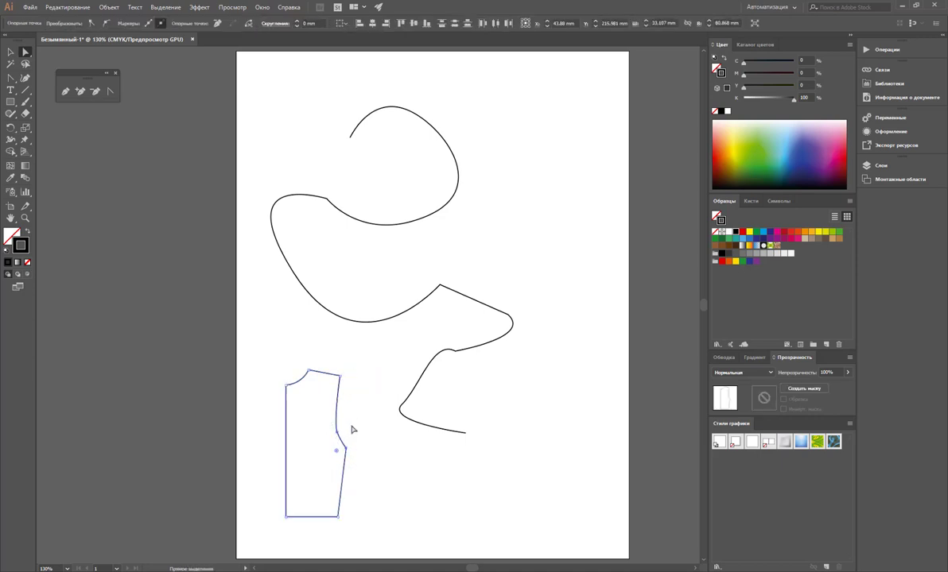
pyautogui.click(367, 470)
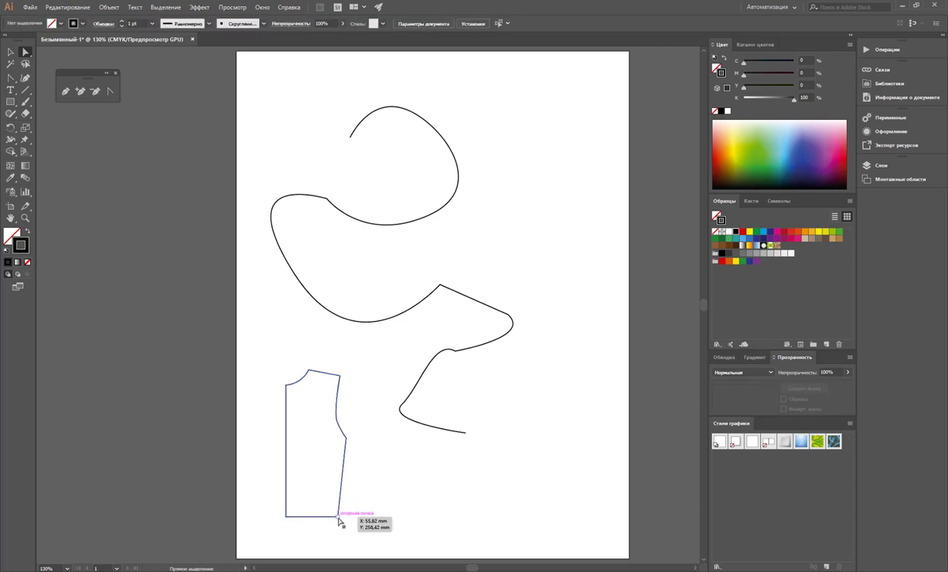
pyautogui.moveTo(338, 518); pyautogui.dragTo(343, 517)
pyautogui.click(387, 512)
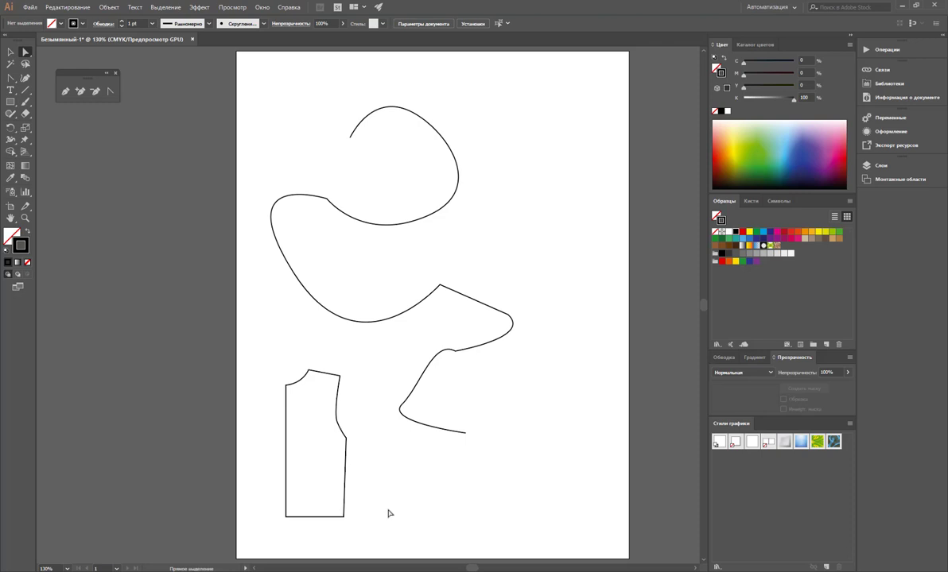
# Remove a corner anchor from the long path so its lower curve runs smoothly
pyautogui.click(11, 52)
pyautogui.moveTo(543, 269); pyautogui.dragTo(445, 332)
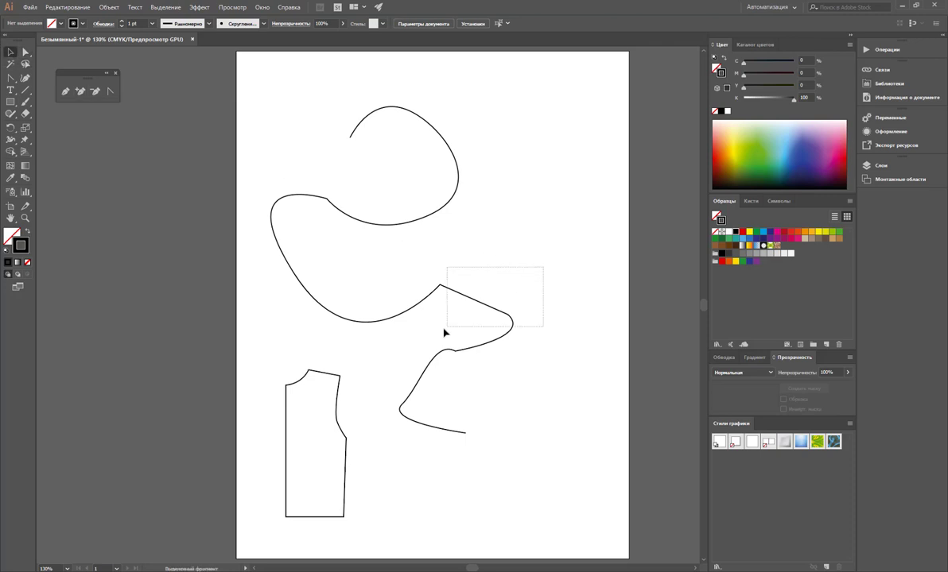
pyautogui.click(65, 93)
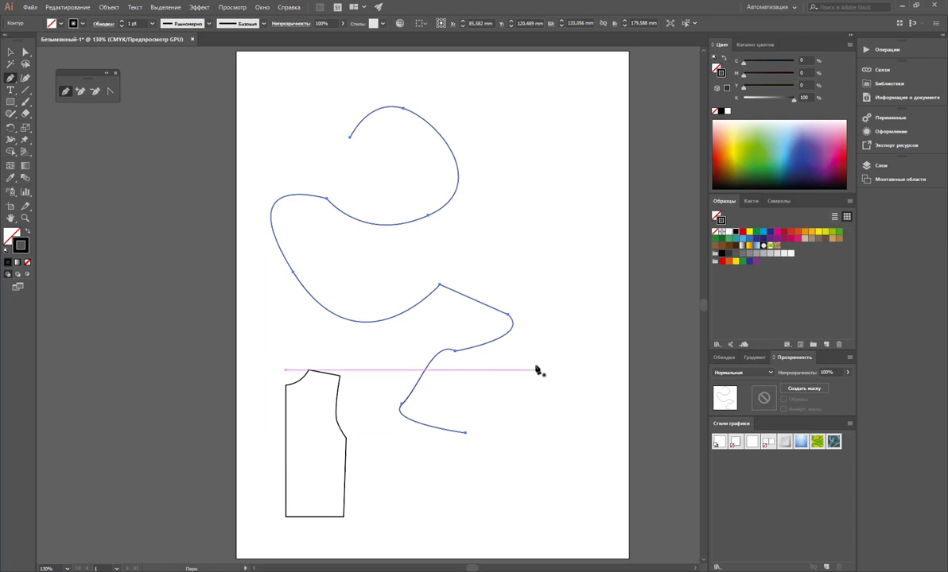
pyautogui.click(440, 285)
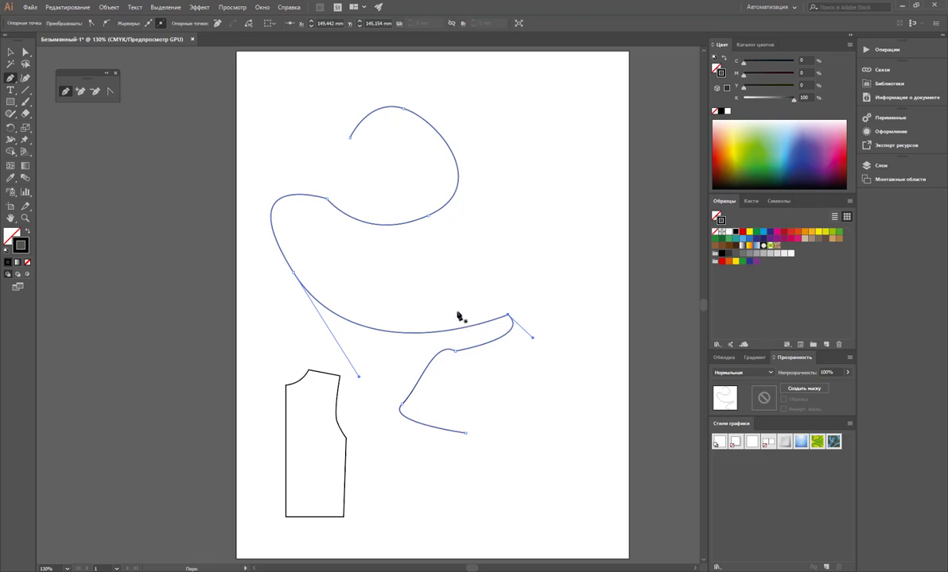
pyautogui.click(11, 53)
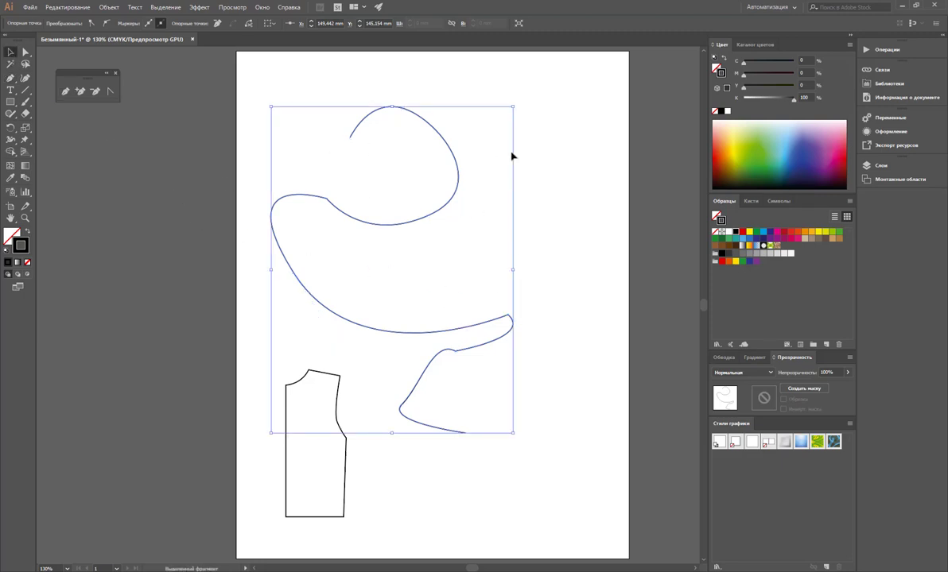
pyautogui.click(528, 153)
# Draw a curved loop that wraps over the top and joins the swirl's end
pyautogui.click(66, 92)
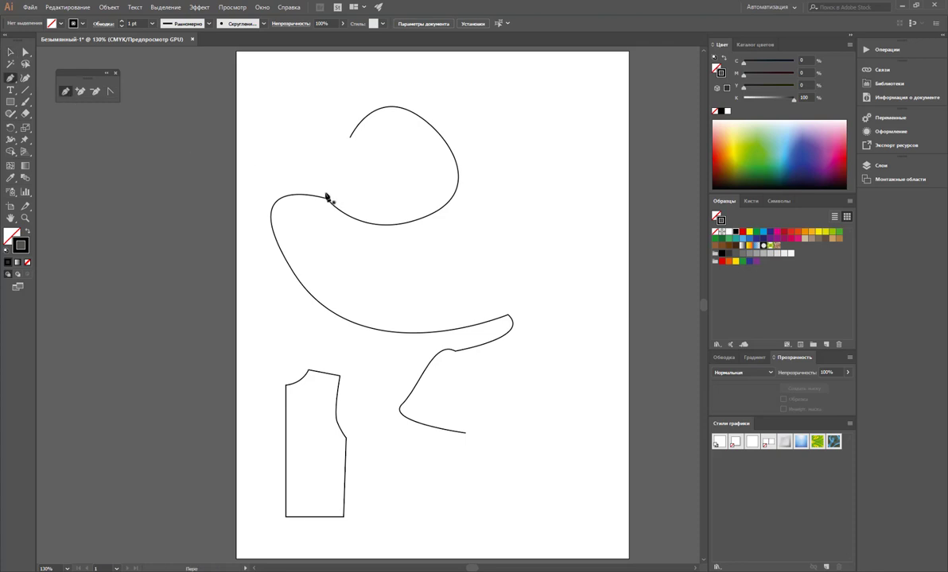
pyautogui.click(327, 198)
pyautogui.moveTo(327, 236); pyautogui.dragTo(365, 268)
pyautogui.moveTo(450, 270)
pyautogui.mouseDown()
pyautogui.moveTo(499, 228)
pyautogui.moveTo(493, 134)
pyautogui.mouseUp()
pyautogui.moveTo(472, 99); pyautogui.dragTo(446, 85)
pyautogui.moveTo(345, 75); pyautogui.dragTo(327, 78)
pyautogui.moveTo(352, 130); pyautogui.dragTo(350, 138)
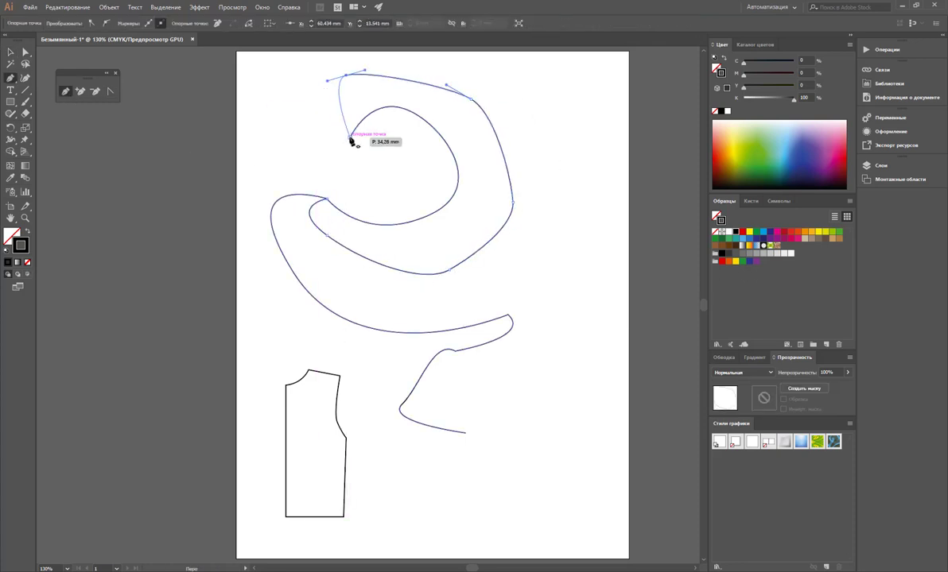
# Select everything on the artboard with Ctrl+A and delete all paths
pyautogui.click(11, 51)
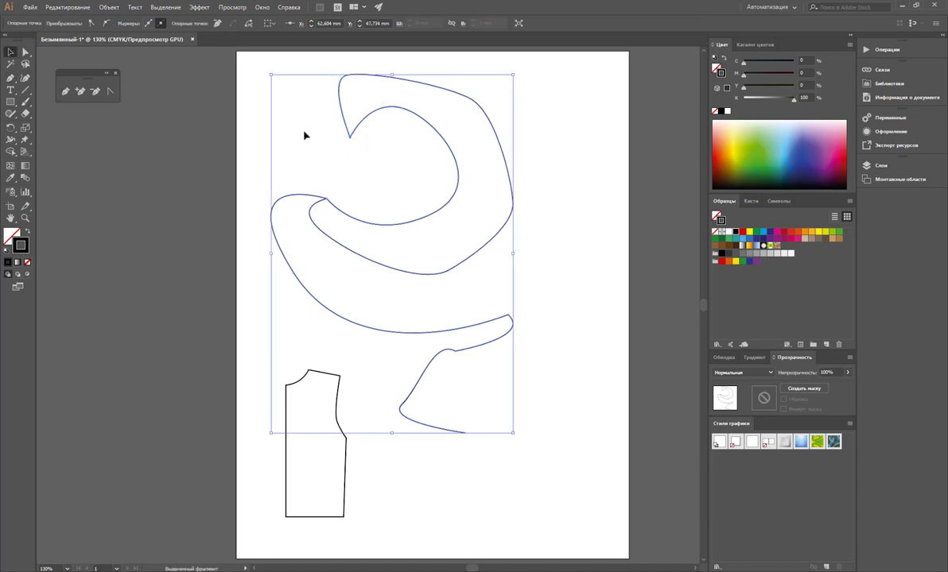
pyautogui.click(374, 174)
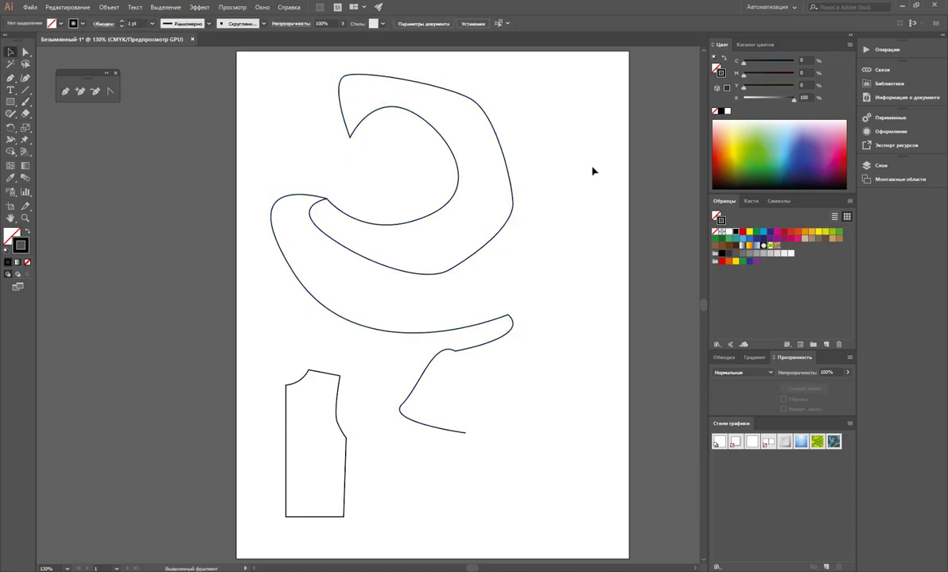
pyautogui.hotkey('ctrl', 'a')
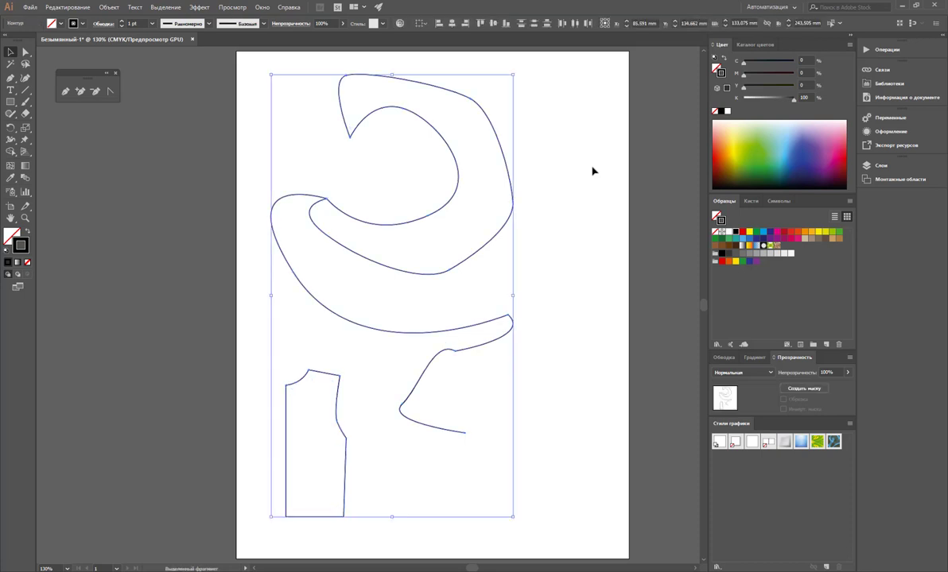
pyautogui.press('Delete')
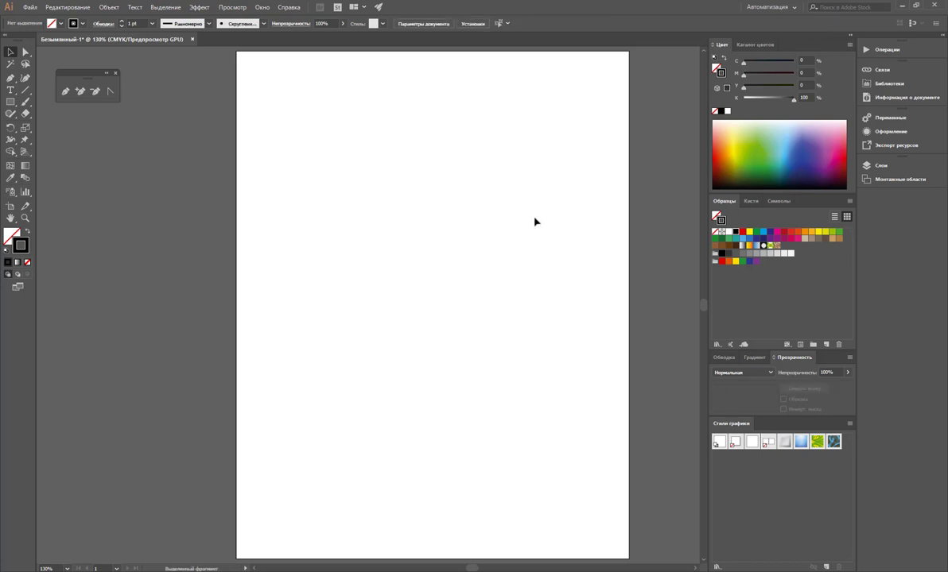
# Place the Gerbera flower symbol beside the artboard's top-left corner
pyautogui.click(747, 201)
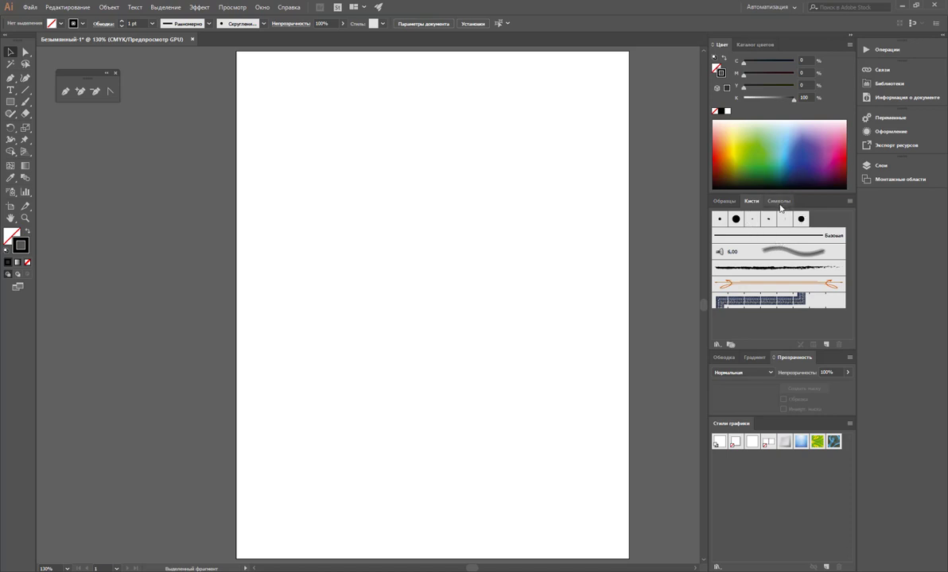
pyautogui.click(778, 203)
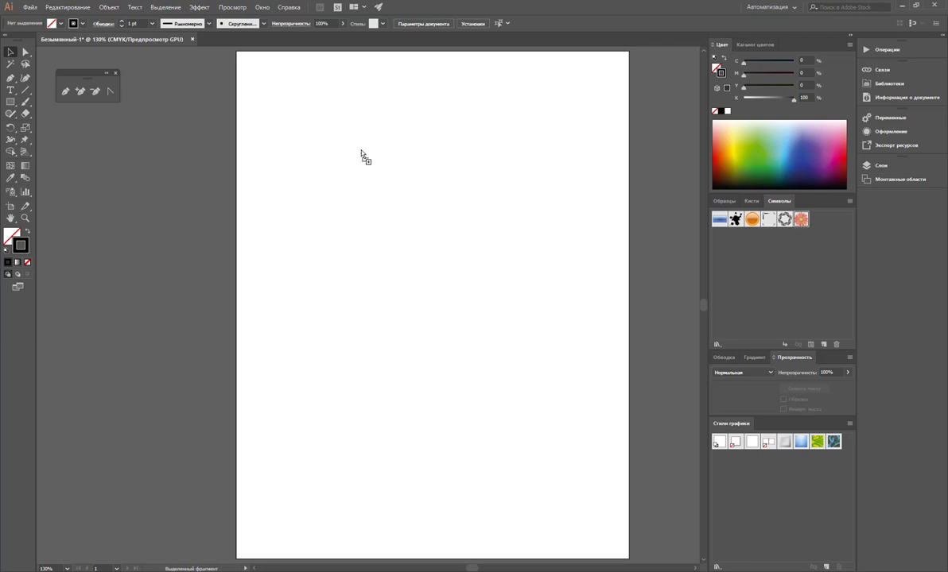
pyautogui.moveTo(802, 224)
pyautogui.mouseDown()
pyautogui.moveTo(360, 149)
pyautogui.moveTo(187, 89)
pyautogui.mouseUp()
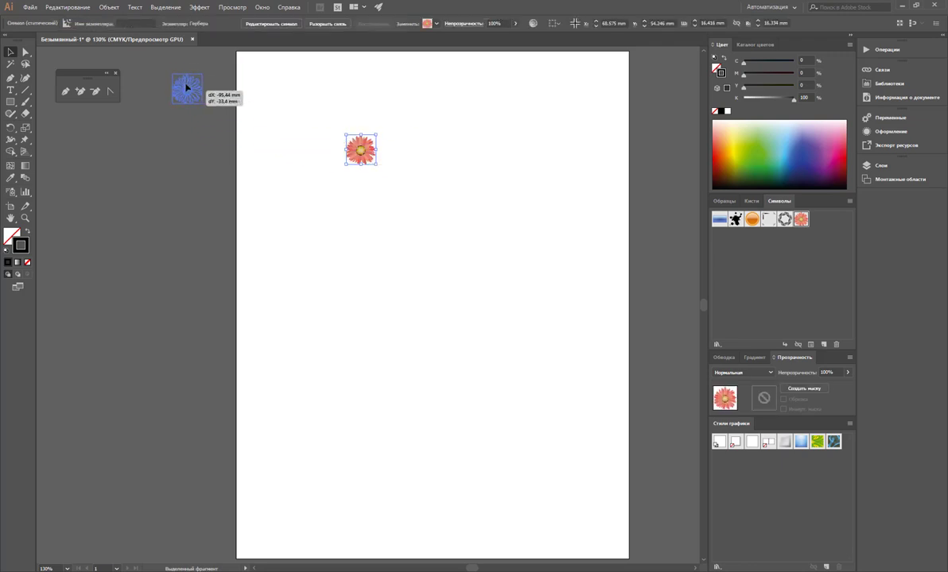
pyautogui.click(298, 146)
# Add the Gerbera flower to the Brushes panel as a new Scatter Brush
pyautogui.click(752, 202)
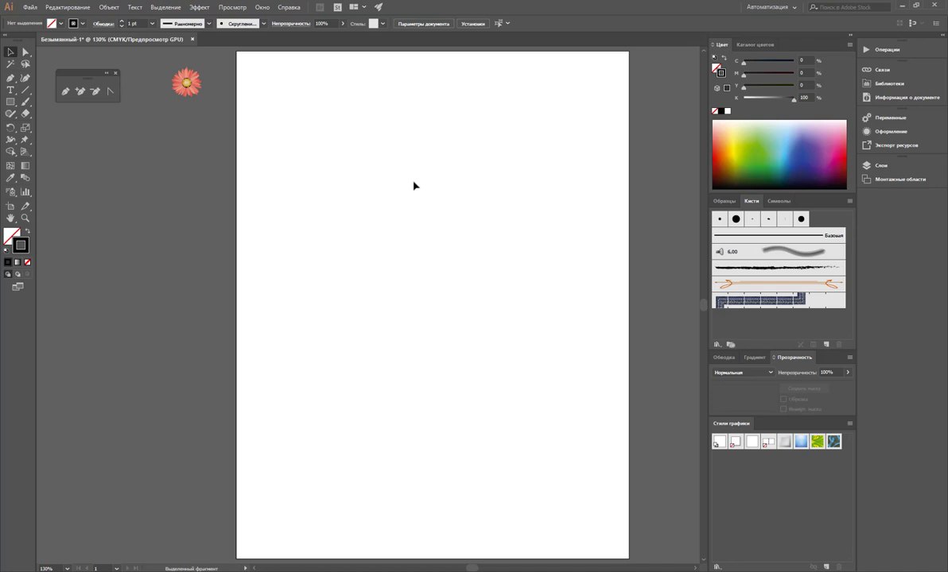
pyautogui.moveTo(186, 82); pyautogui.dragTo(749, 321)
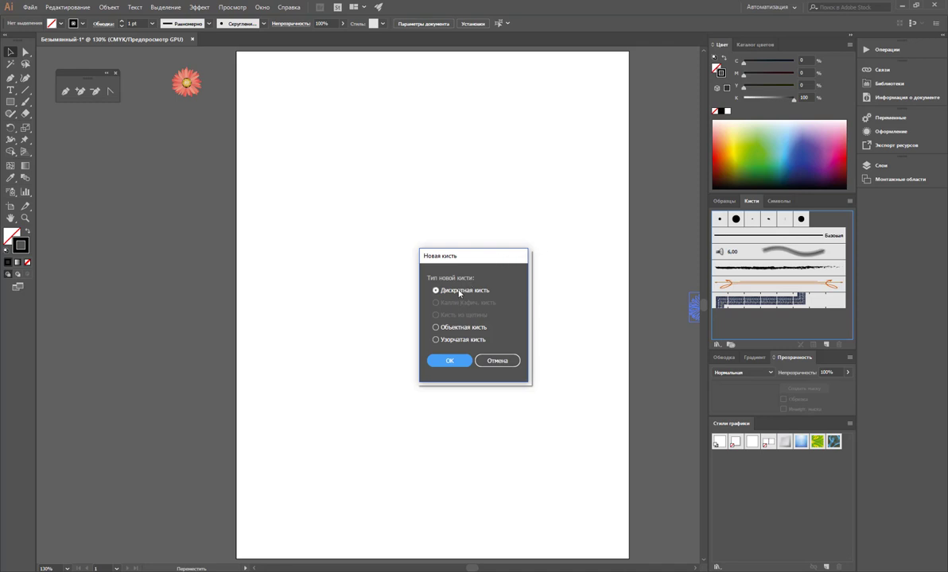
pyautogui.click(458, 361)
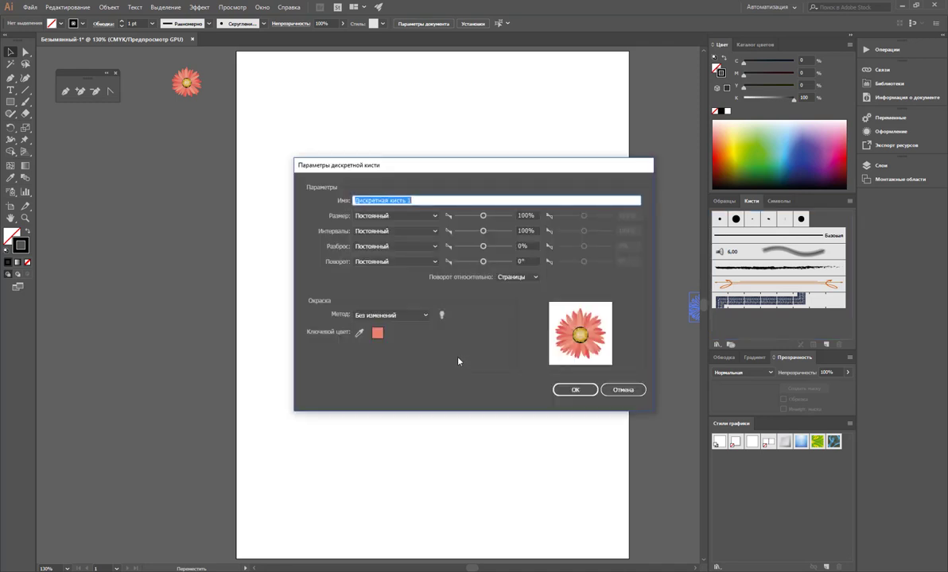
pyautogui.click(572, 390)
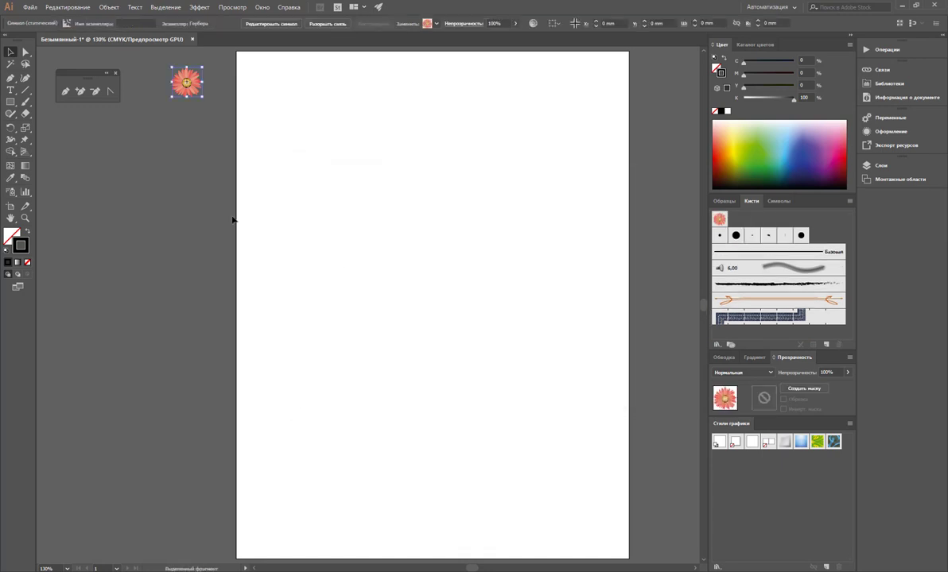
# Paint a straight vertical column and a wavy S-curve of gerbera flowers with the flower brush
pyautogui.click(24, 102)
pyautogui.moveTo(313, 89); pyautogui.dragTo(314, 385)
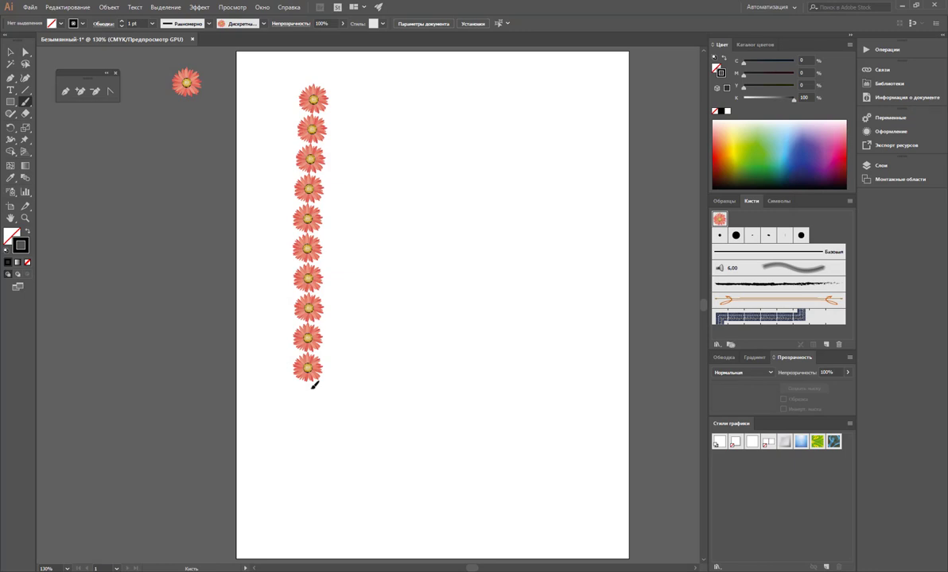
pyautogui.moveTo(408, 101)
pyautogui.mouseDown()
pyautogui.moveTo(410, 220)
pyautogui.moveTo(383, 349)
pyautogui.mouseUp()
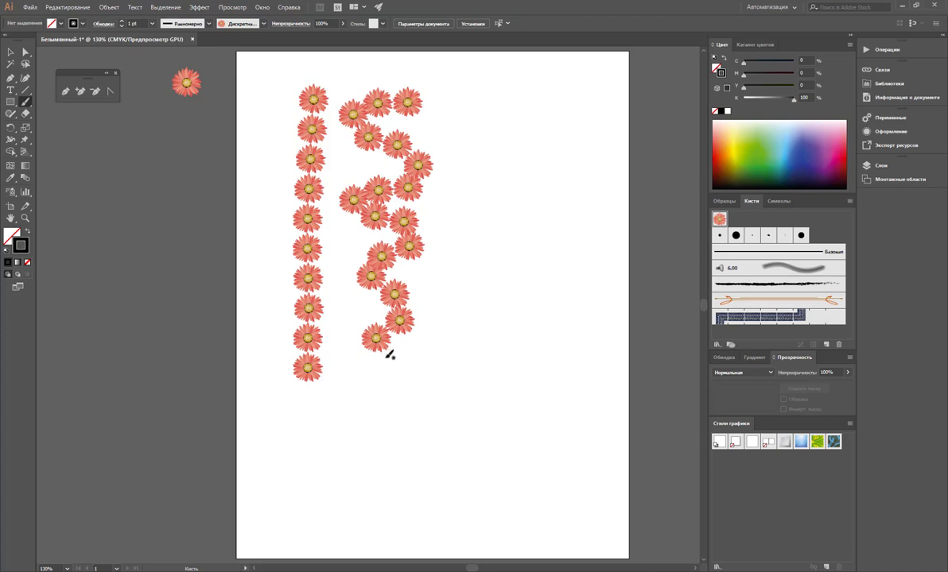
pyautogui.click(11, 52)
pyautogui.moveTo(458, 77)
pyautogui.mouseDown()
pyautogui.moveTo(376, 244)
pyautogui.moveTo(364, 344)
pyautogui.mouseUp()
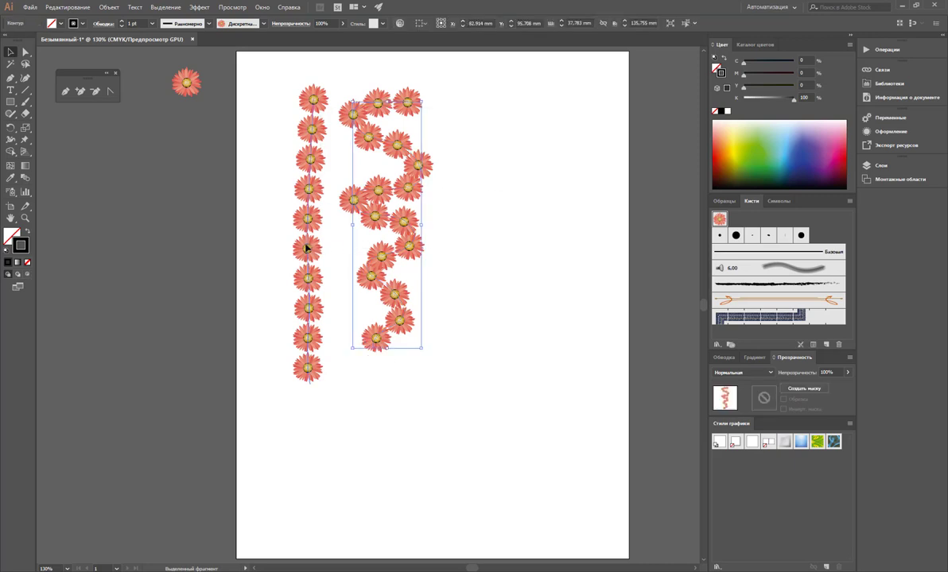
# Move both flower strokes further left and shrink the wavy line's stroke to 0.5 pt
pyautogui.moveTo(305, 256); pyautogui.dragTo(268, 254)
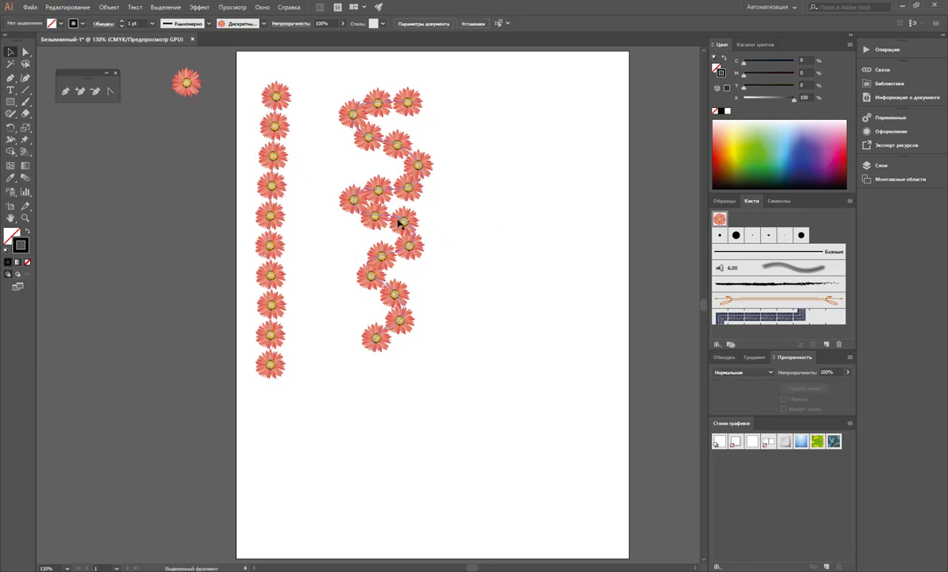
pyautogui.moveTo(359, 233); pyautogui.dragTo(318, 241)
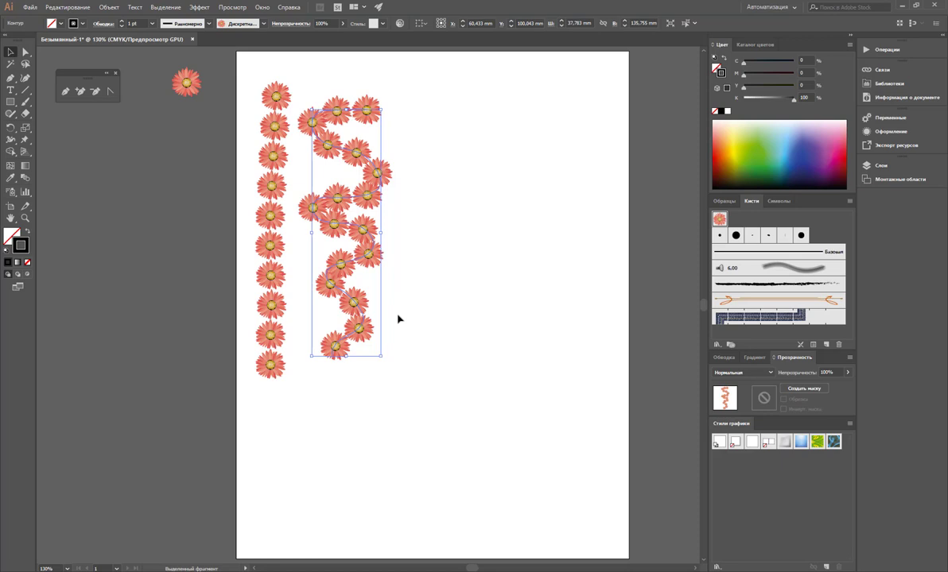
pyautogui.click(152, 24)
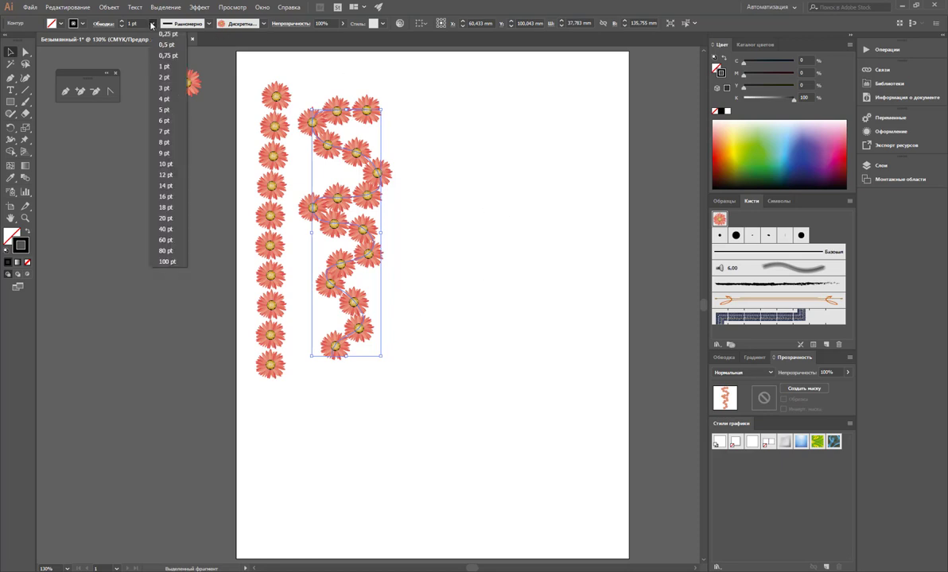
pyautogui.click(166, 44)
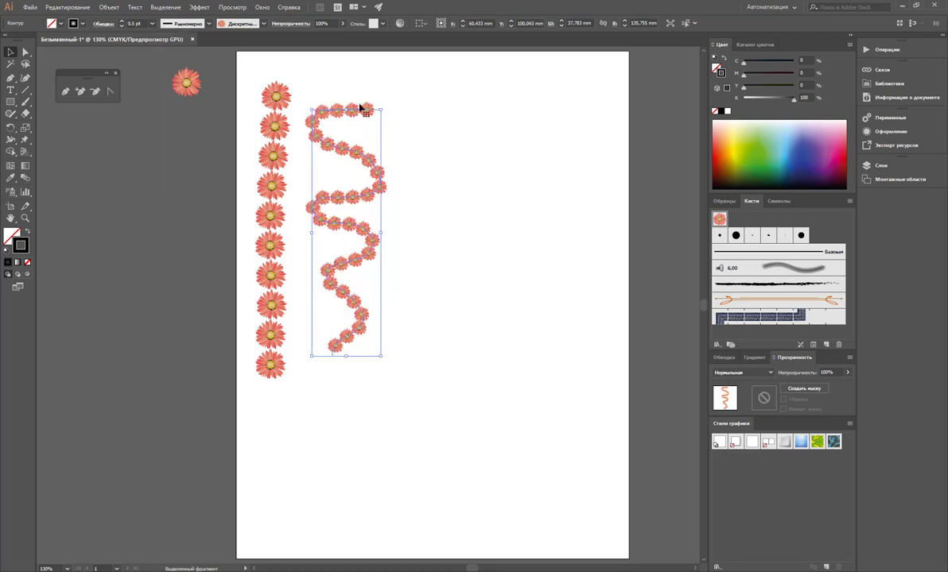
pyautogui.click(422, 119)
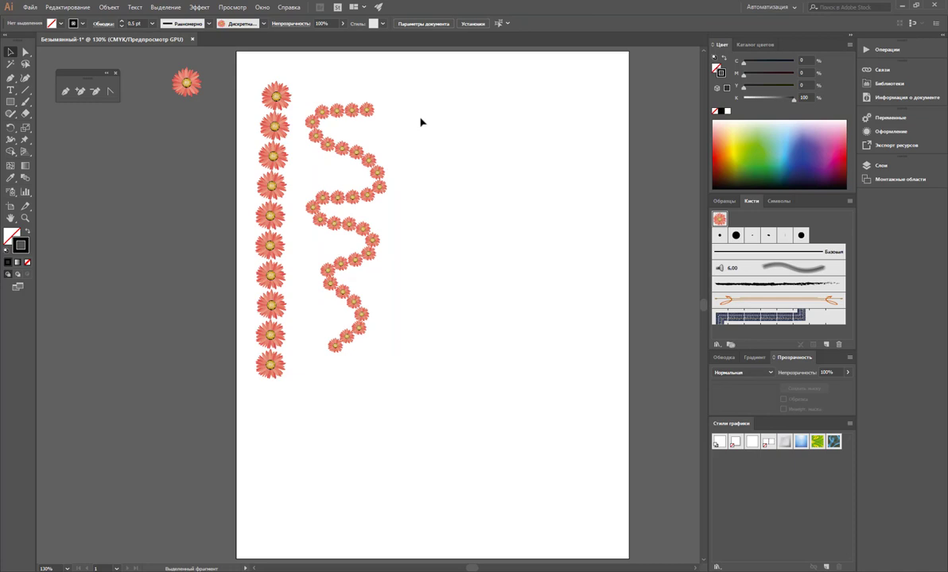
# Try a 2 pt stroke on the wavy flower line, then settle on 1 pt
pyautogui.click(151, 24)
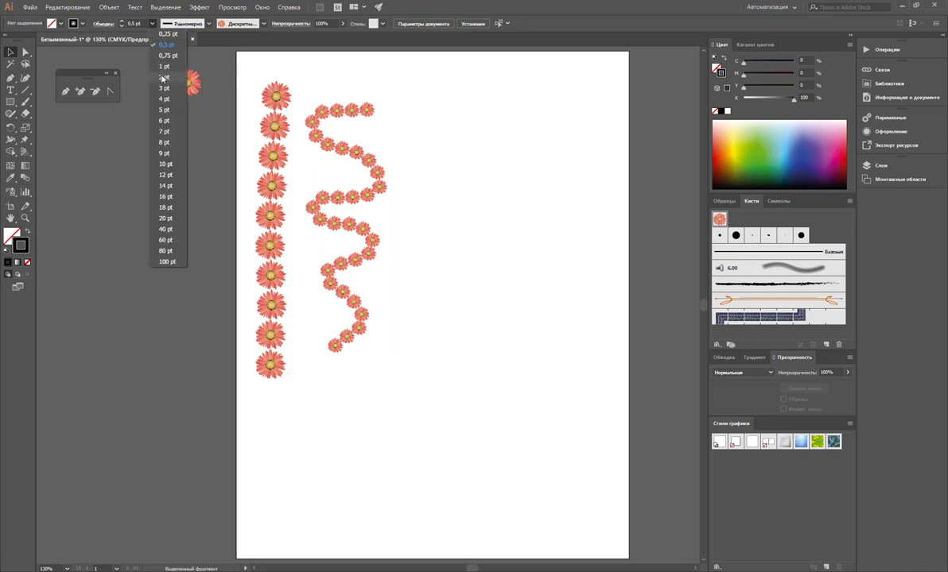
pyautogui.click(336, 107)
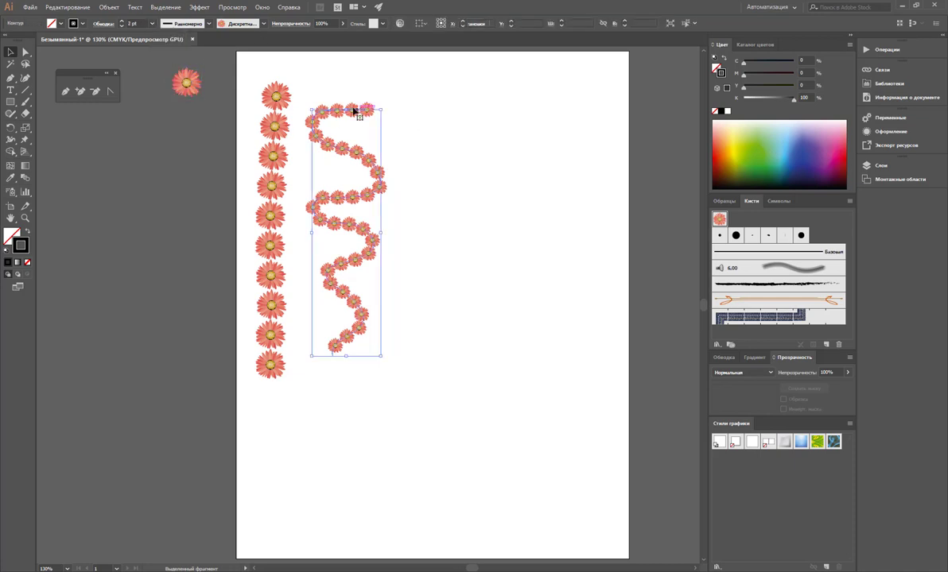
pyautogui.click(152, 23)
pyautogui.click(148, 70)
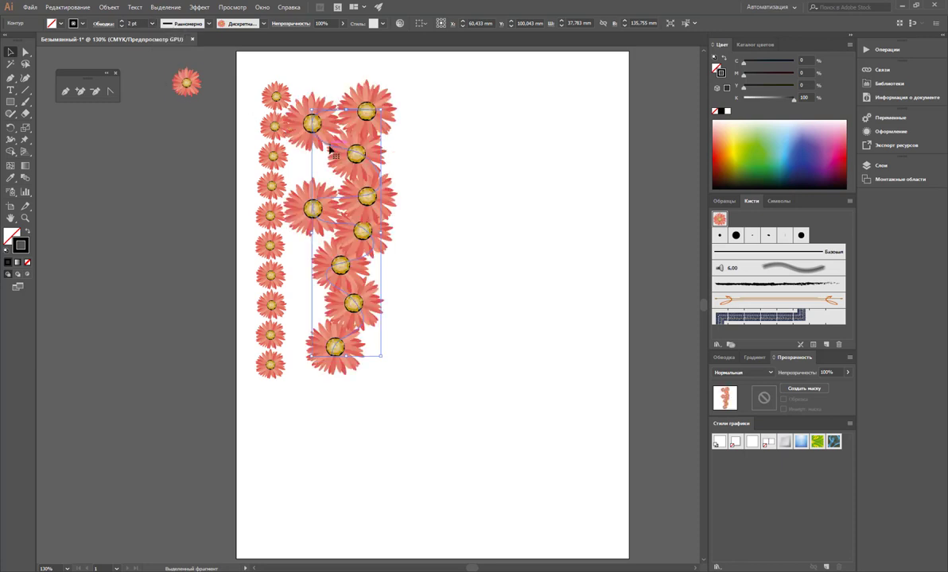
pyautogui.click(152, 24)
pyautogui.click(164, 66)
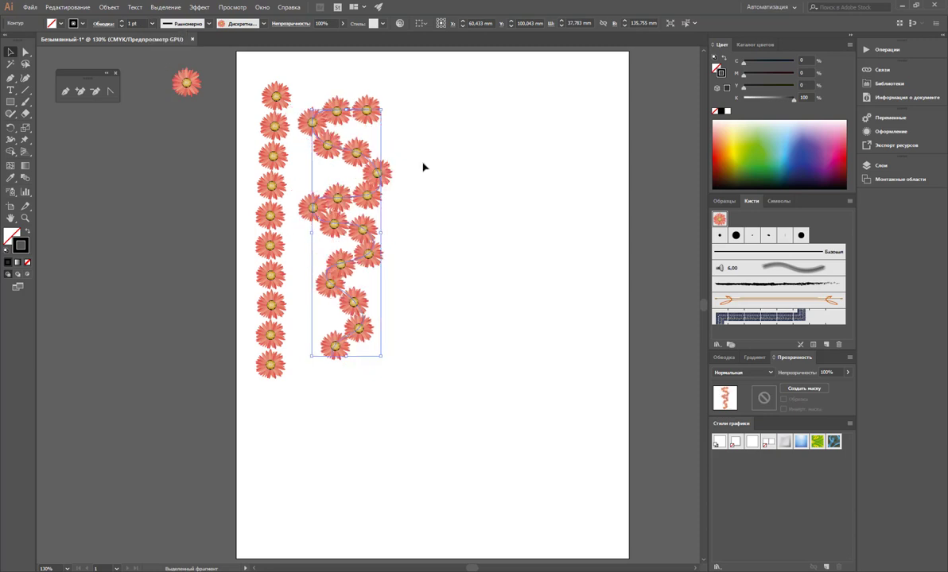
pyautogui.click(449, 171)
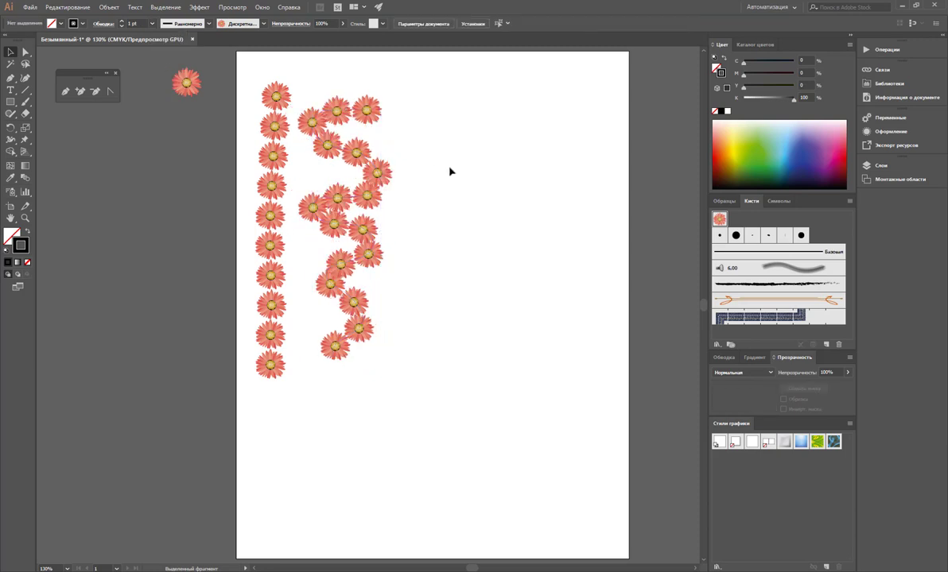
# Add the gerbera to the Brushes panel as a new art brush with default options
pyautogui.moveTo(186, 82); pyautogui.dragTo(689, 312)
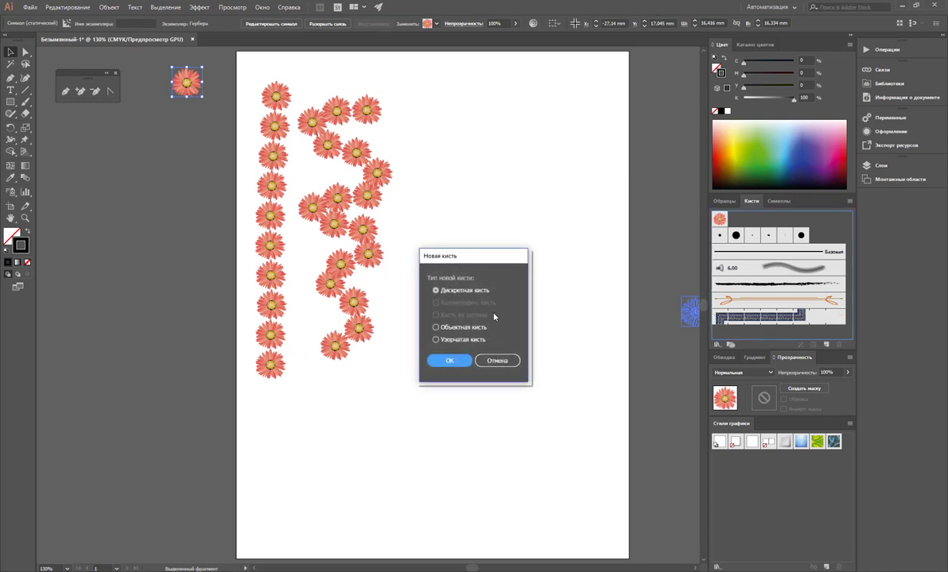
pyautogui.click(469, 328)
pyautogui.click(449, 360)
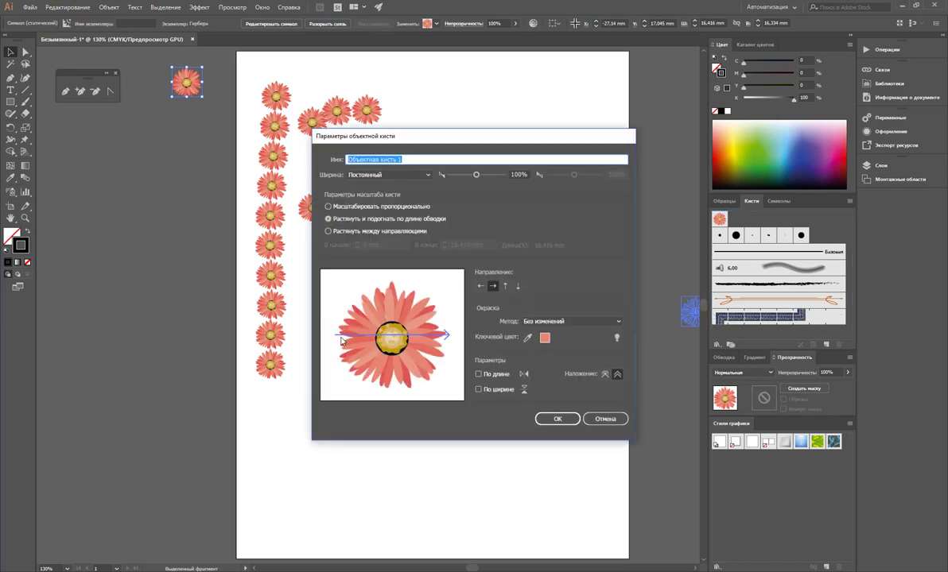
pyautogui.click(557, 419)
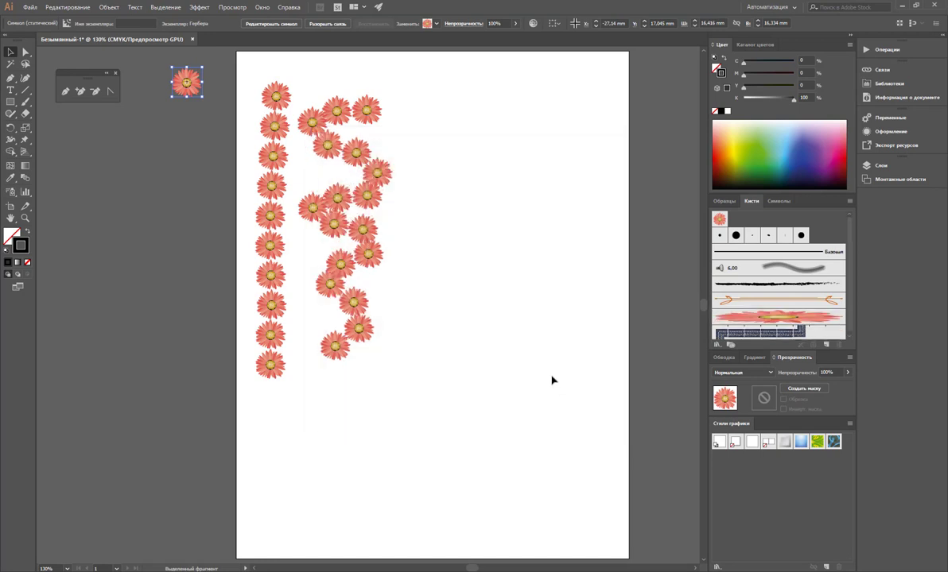
pyautogui.click(24, 101)
# Paint a tall curved stroke, a spiral and a heart with the flower art brush
pyautogui.moveTo(419, 101); pyautogui.dragTo(437, 353)
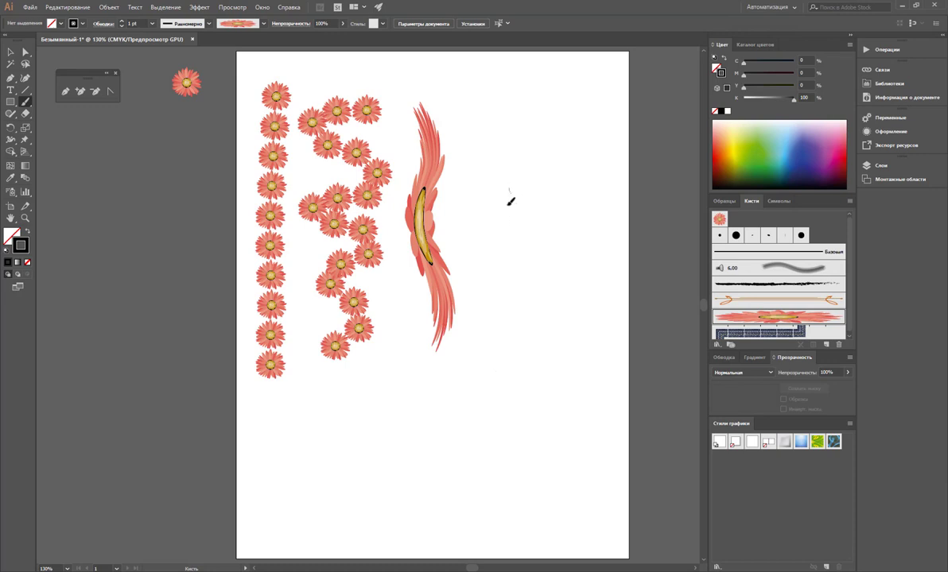
pyautogui.moveTo(510, 200)
pyautogui.mouseDown()
pyautogui.moveTo(547, 180)
pyautogui.moveTo(461, 183)
pyautogui.mouseUp()
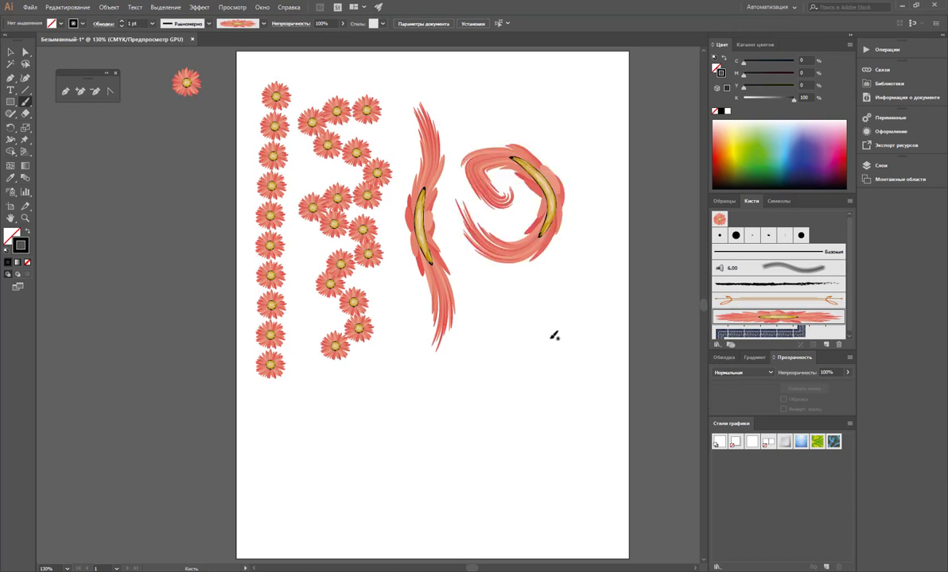
pyautogui.moveTo(563, 301); pyautogui.dragTo(549, 333)
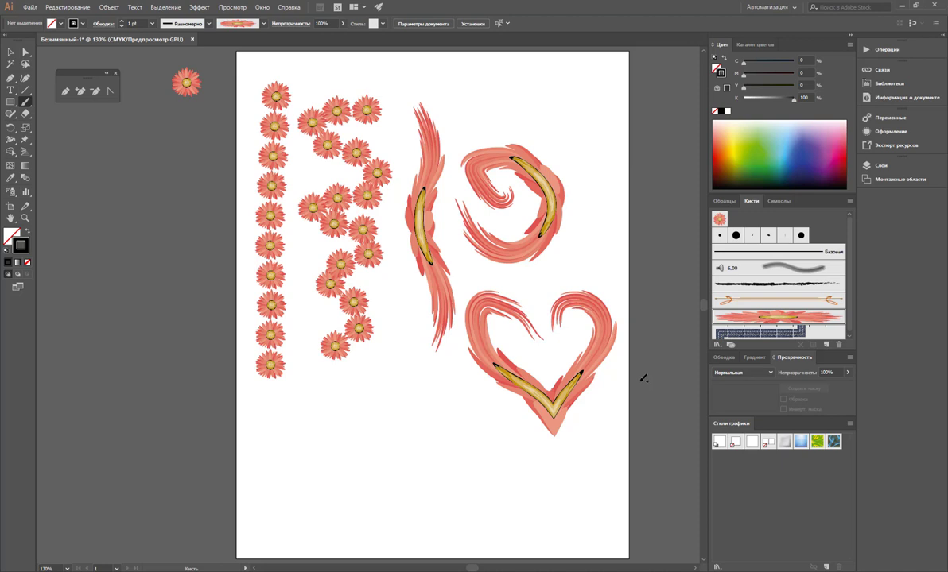
# Drag the flower symbol beside the artboard into the Brushes panel as a new brush
pyautogui.click(10, 51)
pyautogui.click(194, 94)
pyautogui.moveTo(193, 94); pyautogui.dragTo(710, 300)
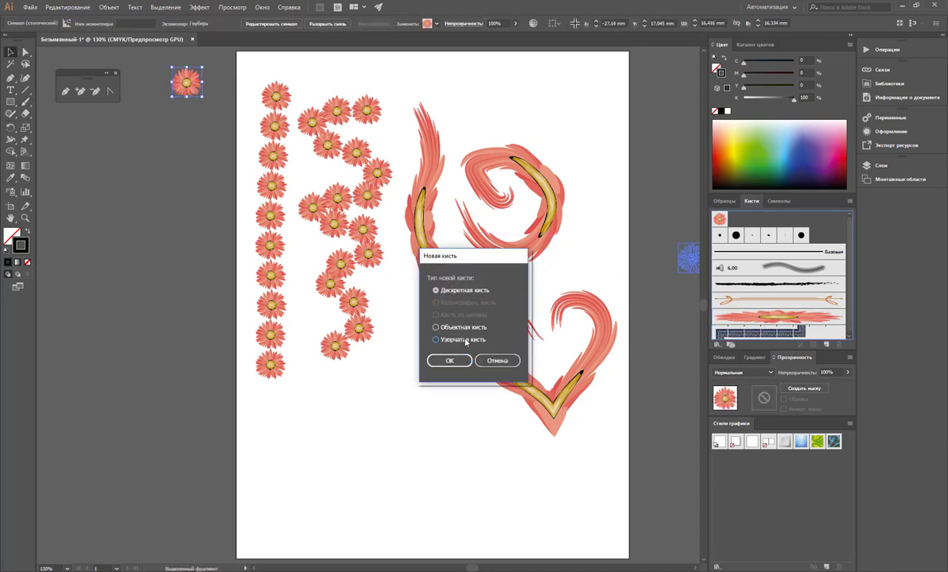
# Save the flower symbol as a pattern brush and paint a wavy daisy line below the columns
pyautogui.click(437, 340)
pyautogui.click(461, 361)
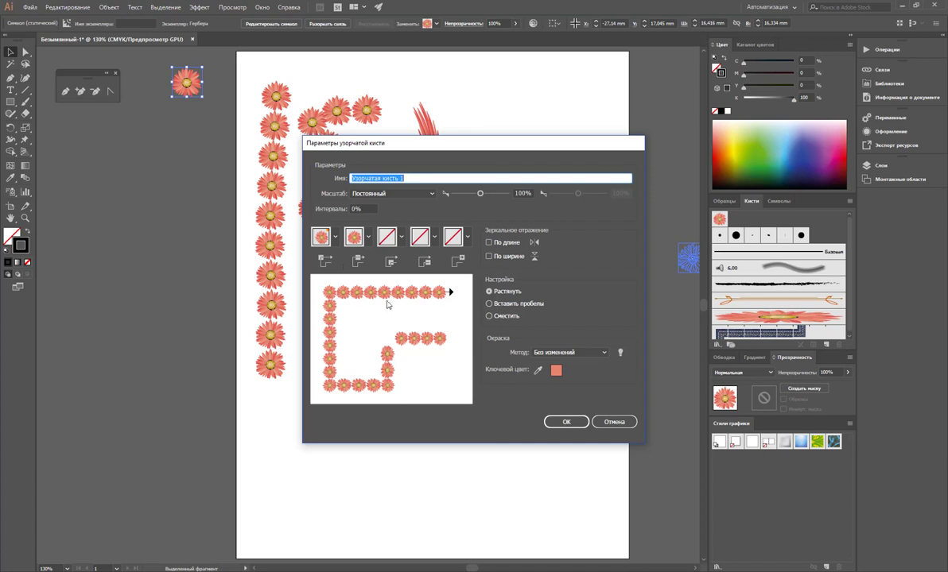
pyautogui.click(566, 421)
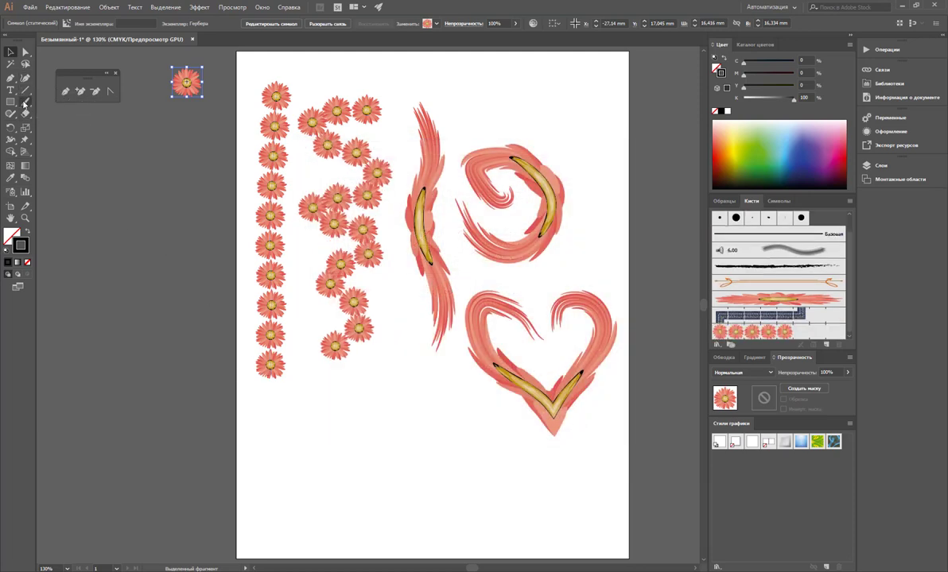
pyautogui.click(25, 102)
pyautogui.moveTo(280, 409); pyautogui.dragTo(469, 465)
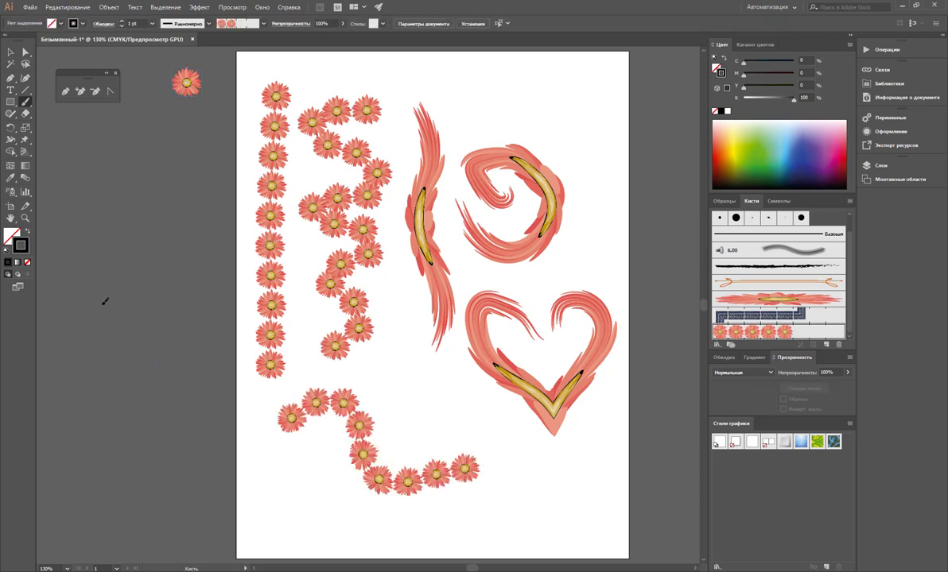
# Paint a large daisy spiral left of the artboard and a daisy zigzag above it
pyautogui.moveTo(104, 301); pyautogui.dragTo(149, 374)
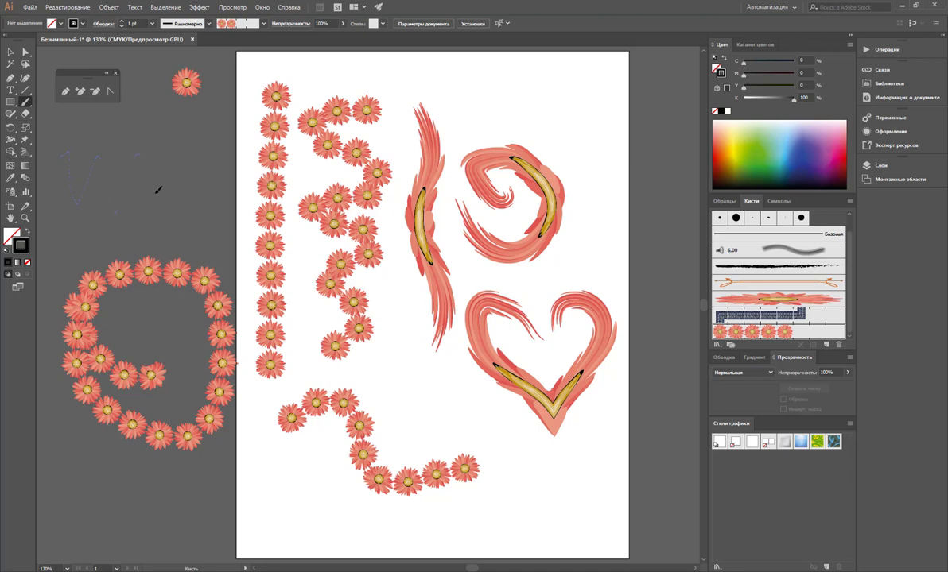
pyautogui.moveTo(201, 179); pyautogui.dragTo(183, 183)
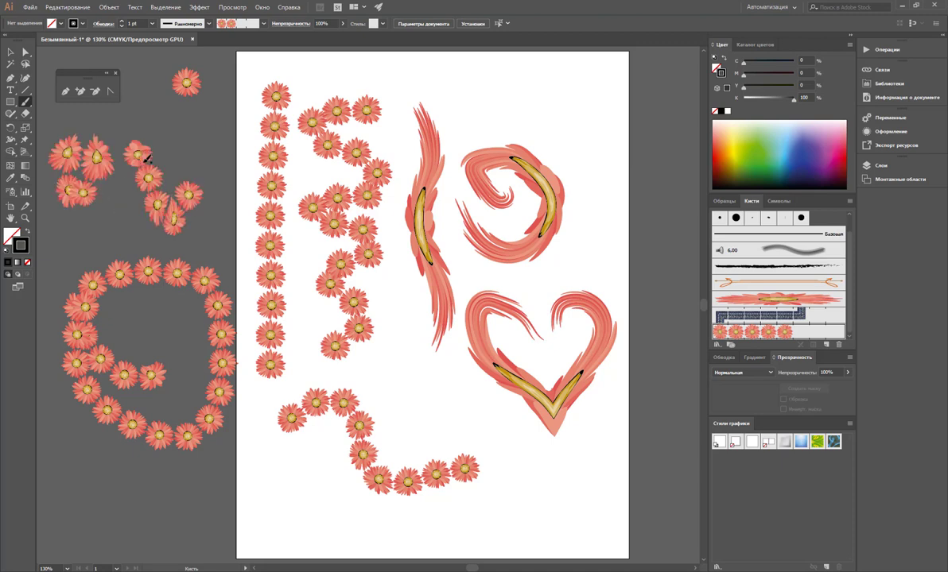
pyautogui.scroll(-2, 174, 152)
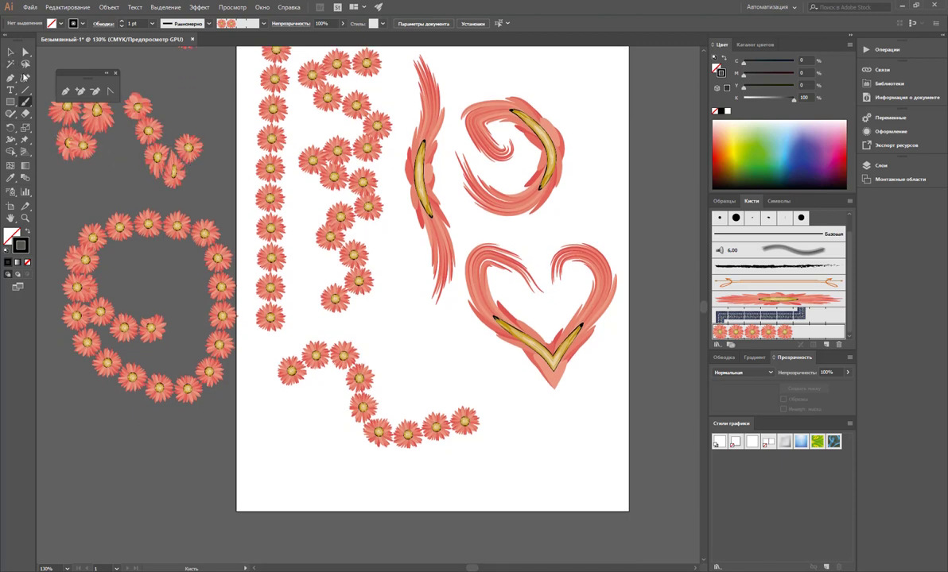
# Thin the daisy zigzag's stroke weight to 0.5 pt
pyautogui.press('v')
pyautogui.scroll(1, 144, 141)
pyautogui.click(182, 143)
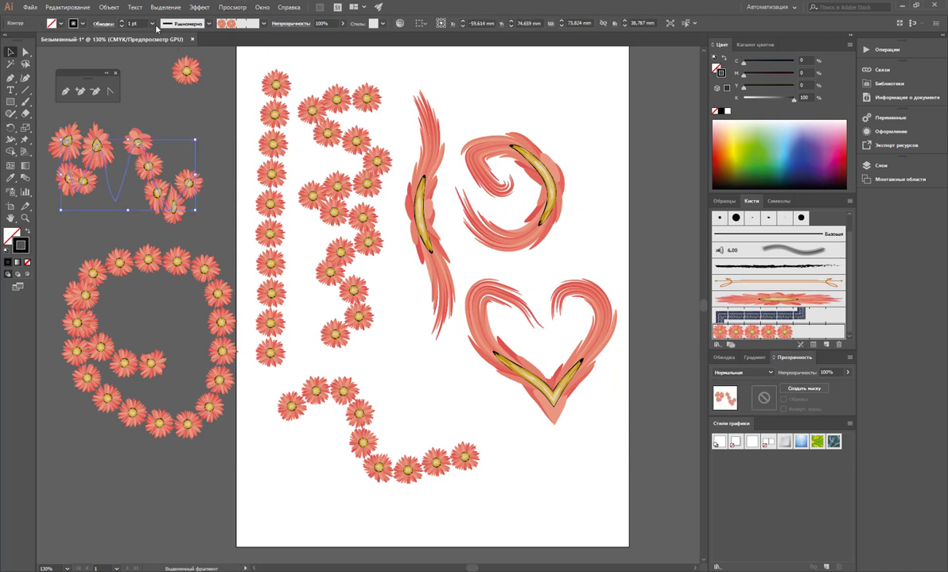
pyautogui.click(153, 24)
pyautogui.click(156, 51)
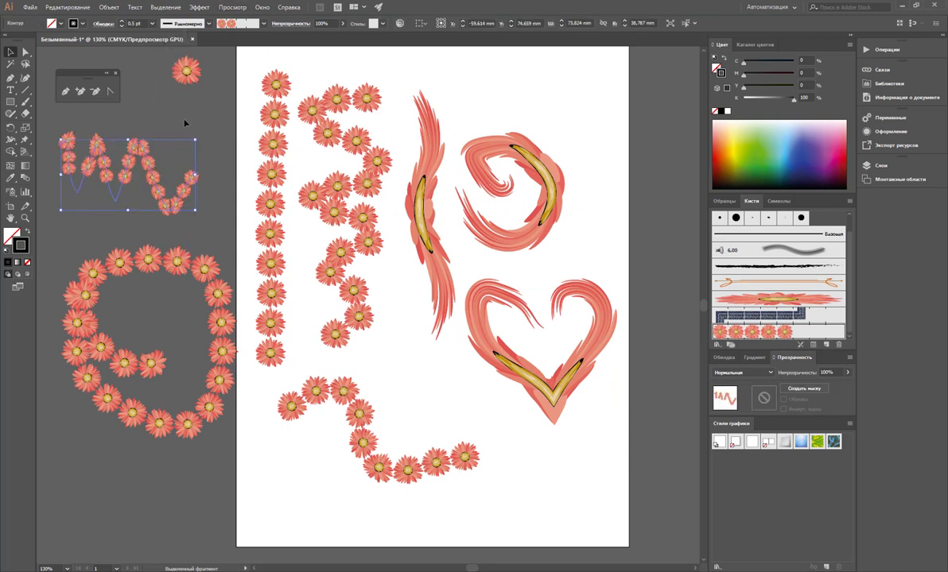
pyautogui.click(184, 142)
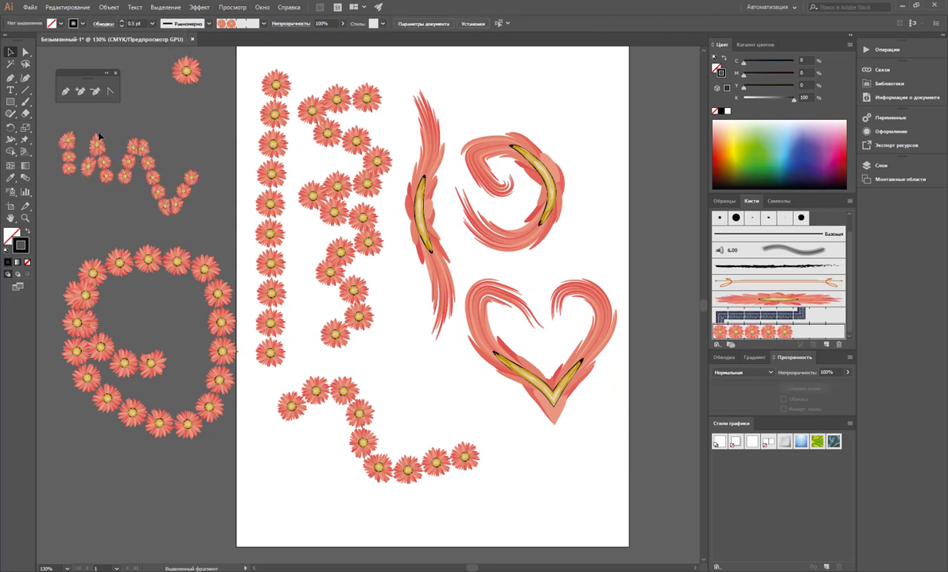
pyautogui.scroll(-2, 148, 201)
pyautogui.scroll(-2, 163, 196)
pyautogui.scroll(-2, 159, 183)
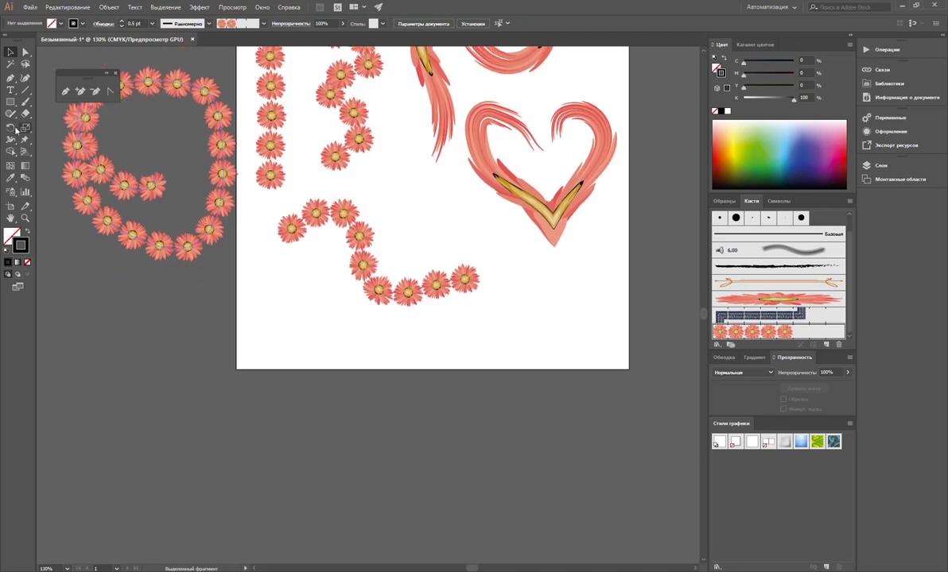
# Draw a short horizontal line below the artboard and Alt-drag a copy just beneath it
pyautogui.click(25, 89)
pyautogui.moveTo(176, 411); pyautogui.dragTo(224, 412)
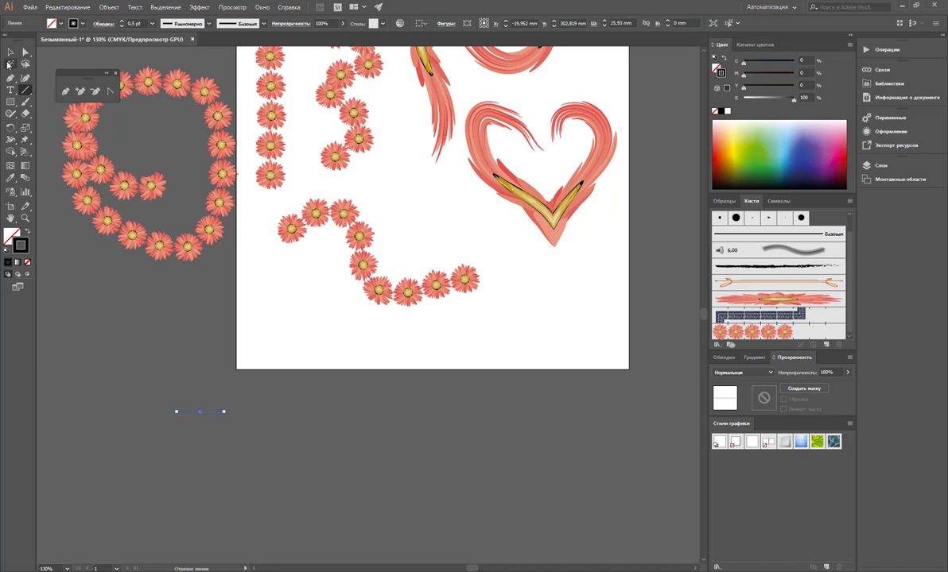
pyautogui.click(10, 51)
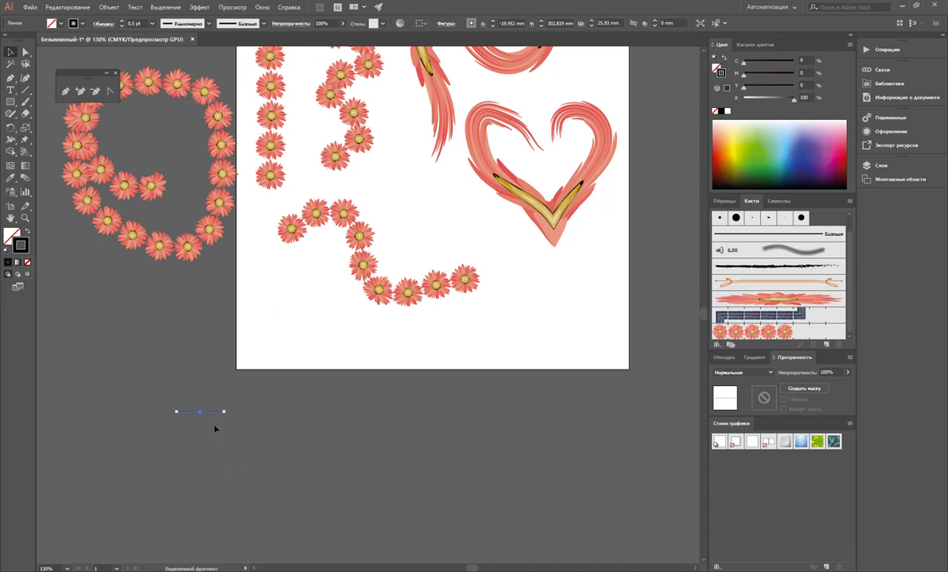
pyautogui.moveTo(215, 412)
pyautogui.mouseDown()
pyautogui.moveTo(214, 422)
pyautogui.moveTo(230, 414)
pyautogui.mouseUp()
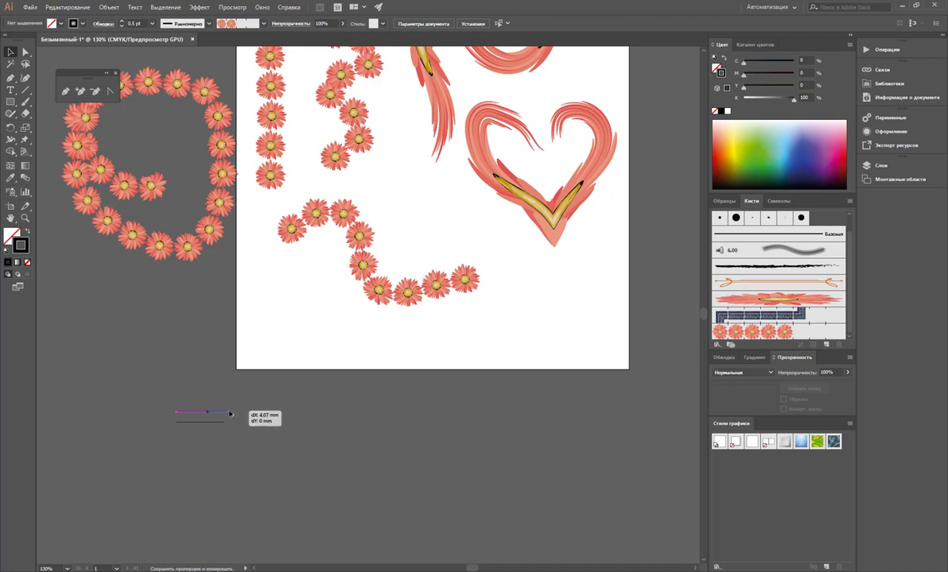
pyautogui.click(27, 262)
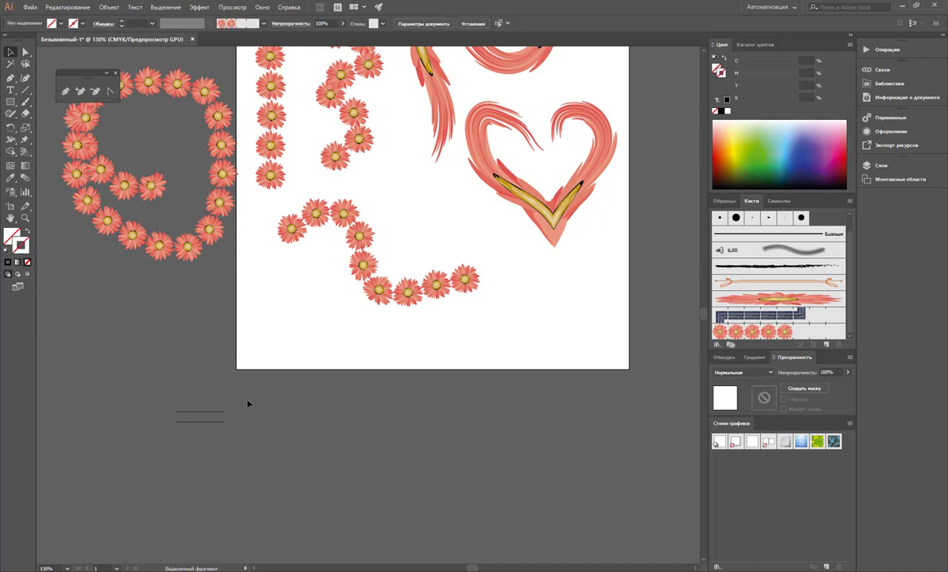
pyautogui.moveTo(247, 404)
pyautogui.mouseDown()
pyautogui.moveTo(193, 446)
pyautogui.moveTo(201, 418)
pyautogui.mouseUp()
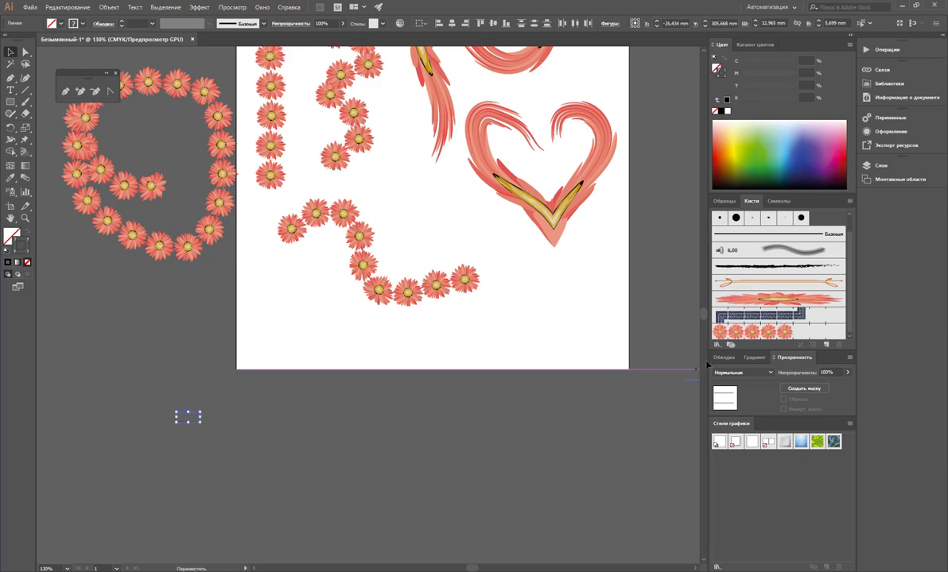
# Save the two parallel short lines as a new dashed pattern brush
pyautogui.moveTo(706, 364); pyautogui.dragTo(775, 302)
pyautogui.click(436, 339)
pyautogui.click(447, 359)
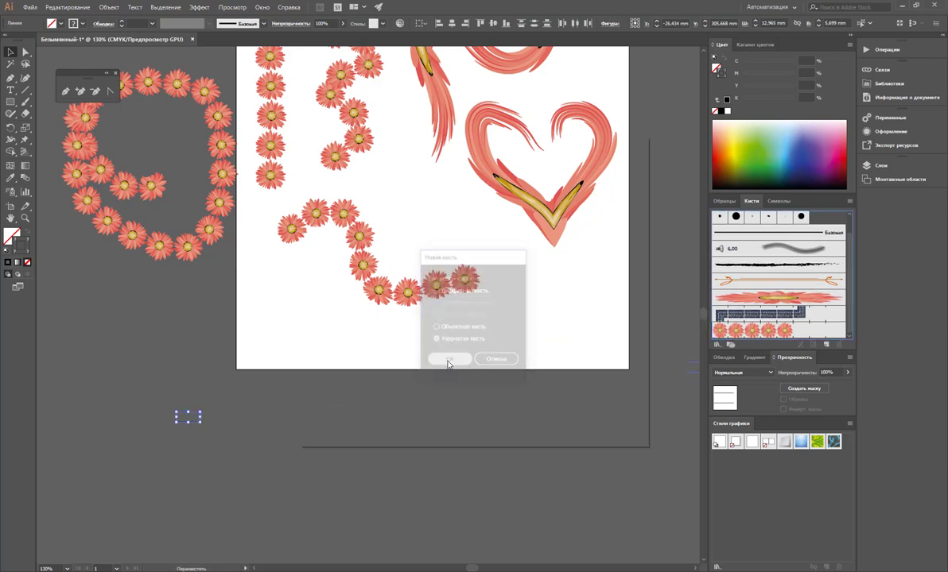
pyautogui.click(531, 395)
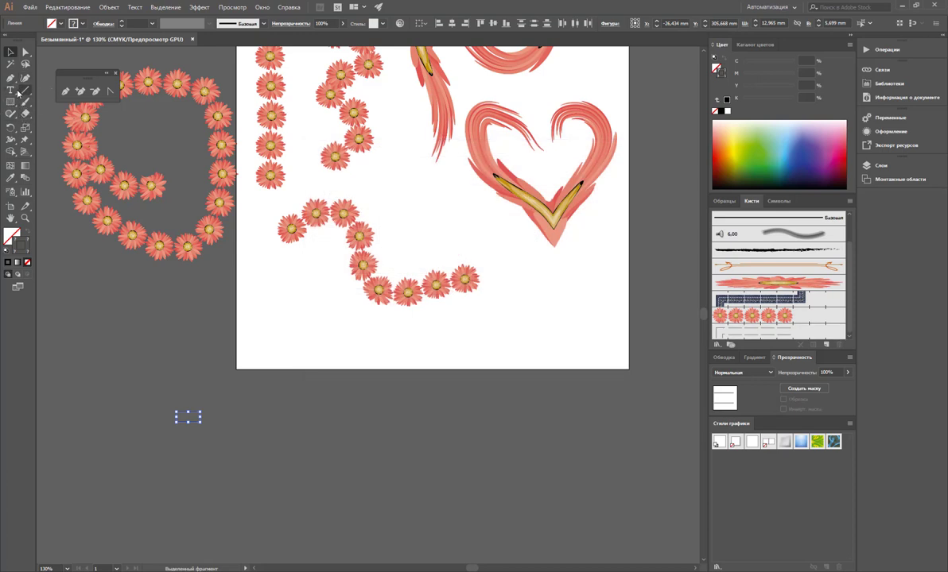
pyautogui.click(11, 78)
# Draw a six-point zigzag path along the artboard's bottom edge
pyautogui.click(262, 369)
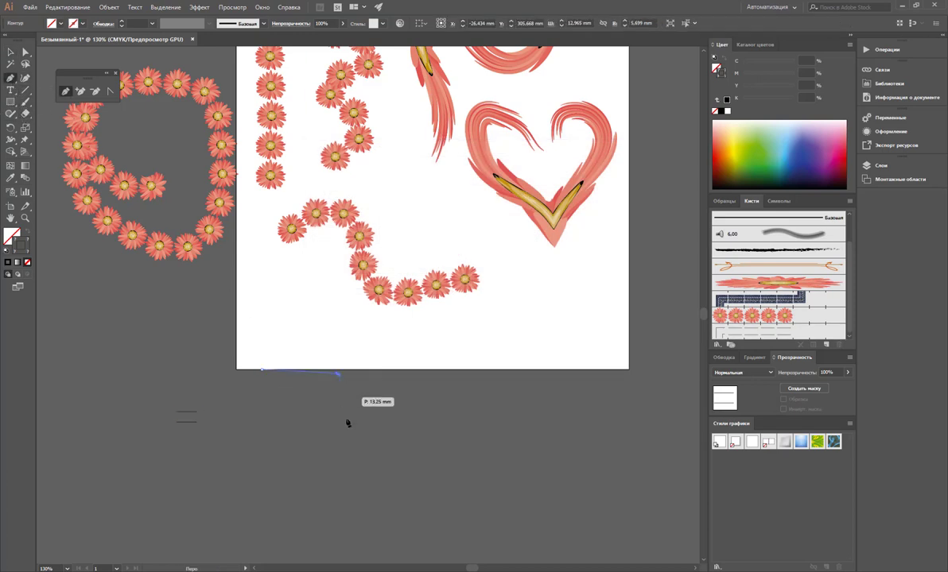
pyautogui.click(350, 426)
pyautogui.click(422, 397)
pyautogui.click(512, 422)
pyautogui.click(532, 481)
pyautogui.moveTo(601, 479); pyautogui.dragTo(618, 480)
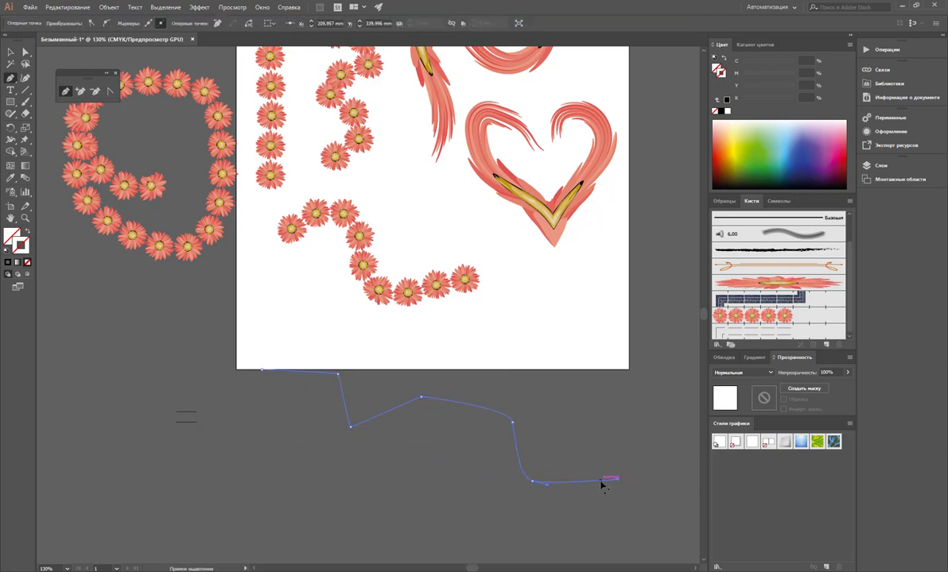
pyautogui.press('Delete')
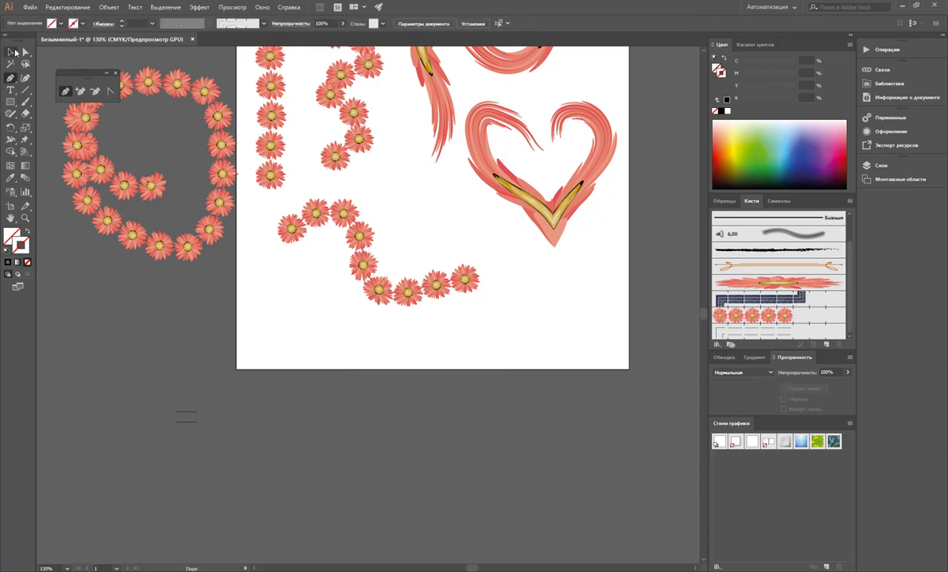
# Apply the dashed stitch pattern brush to the zigzag path
pyautogui.click(11, 52)
pyautogui.hotkey('ctrl', 'z')
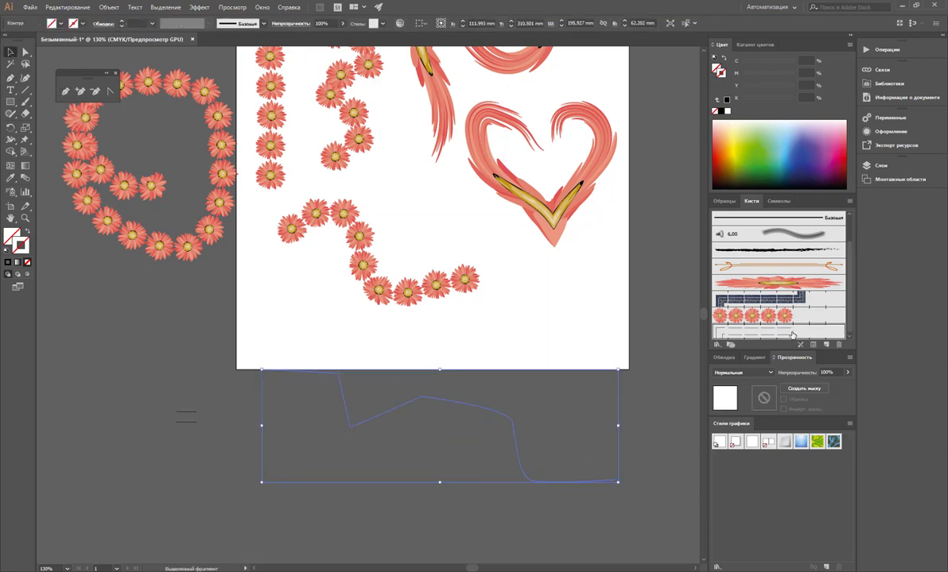
pyautogui.click(736, 301)
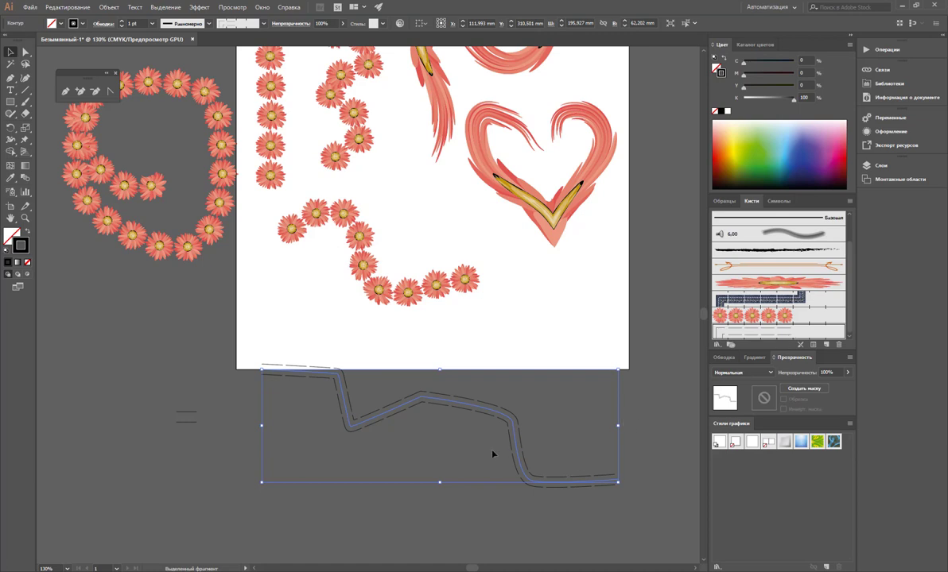
pyautogui.click(458, 419)
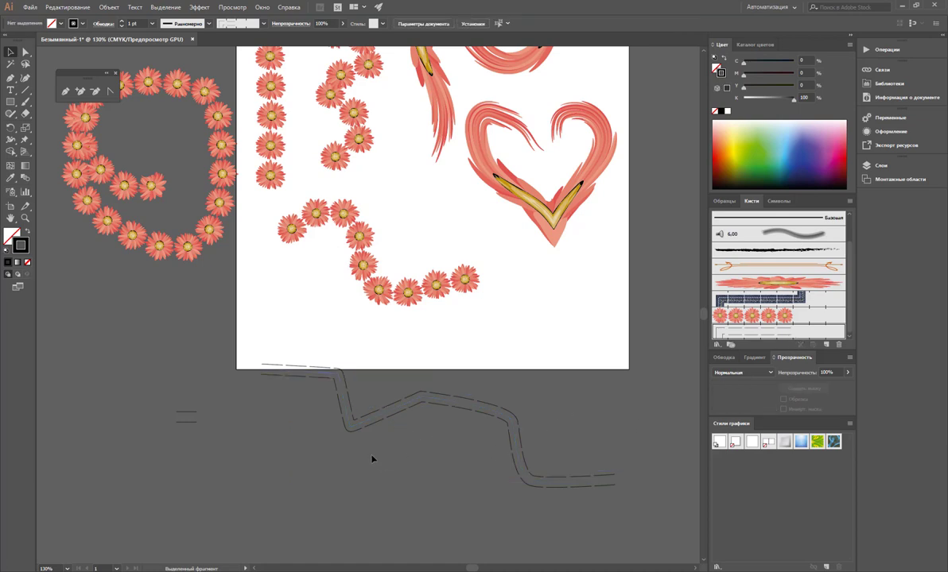
# Set the dashed zigzag's stroke to 0.5 pt and move it up toward the artboard
pyautogui.click(407, 411)
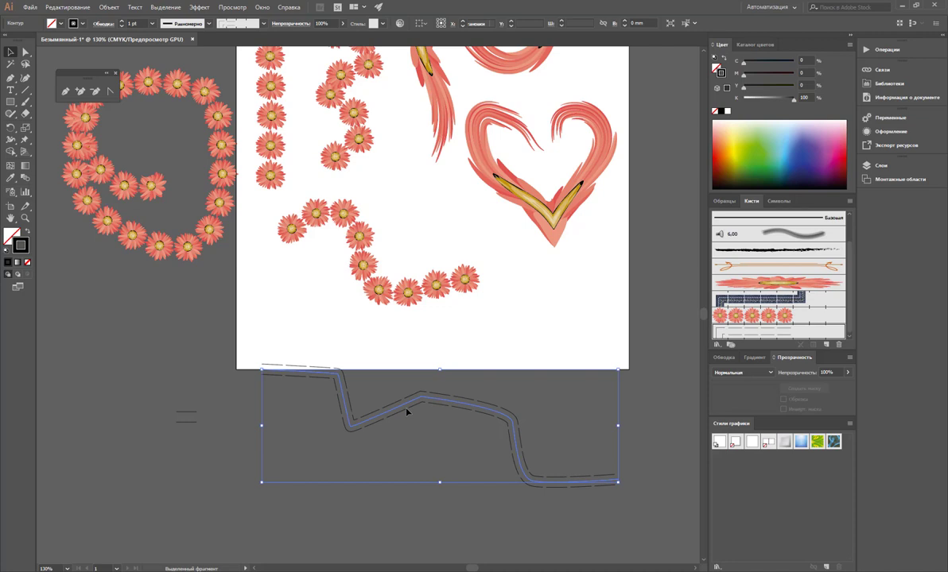
pyautogui.click(152, 25)
pyautogui.click(166, 44)
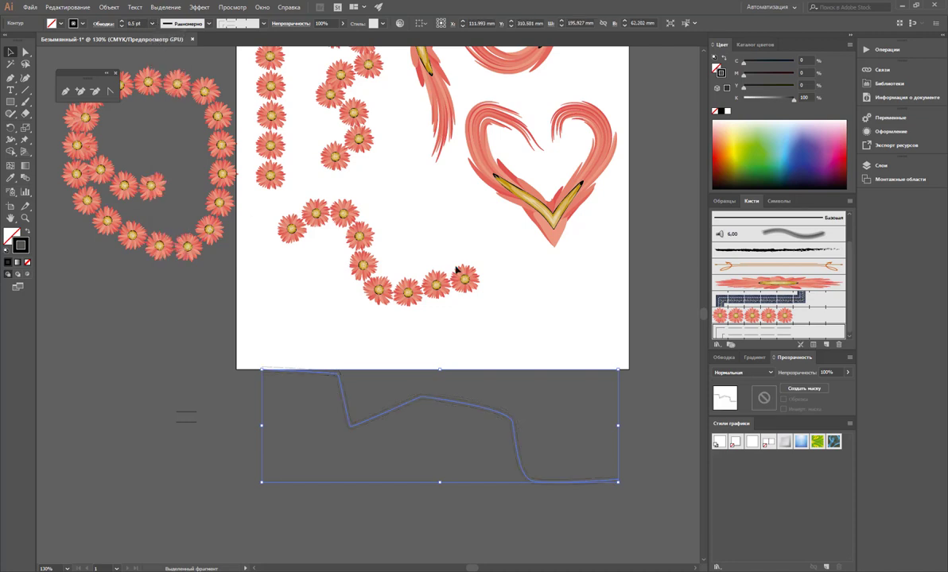
pyautogui.click(426, 350)
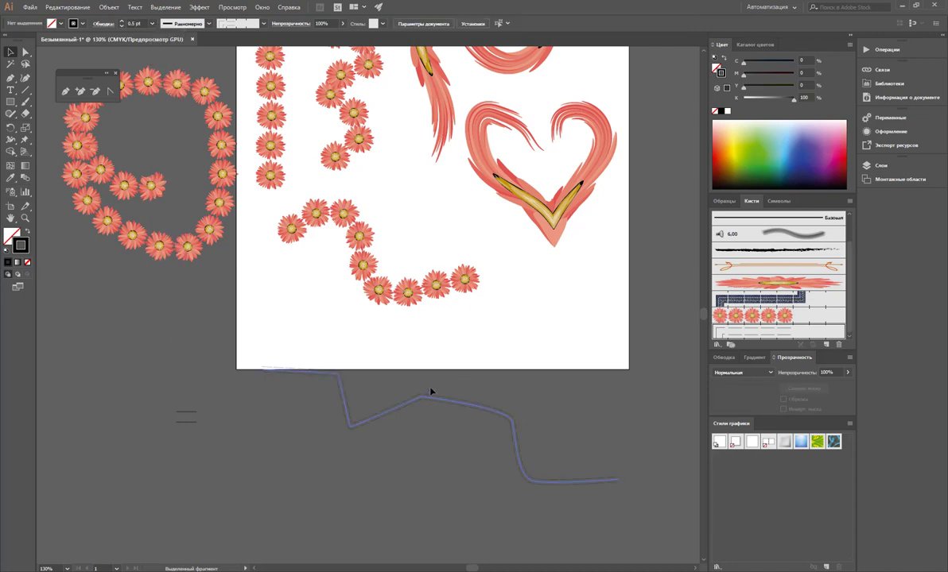
pyautogui.moveTo(433, 393); pyautogui.dragTo(432, 346)
pyautogui.click(12, 209)
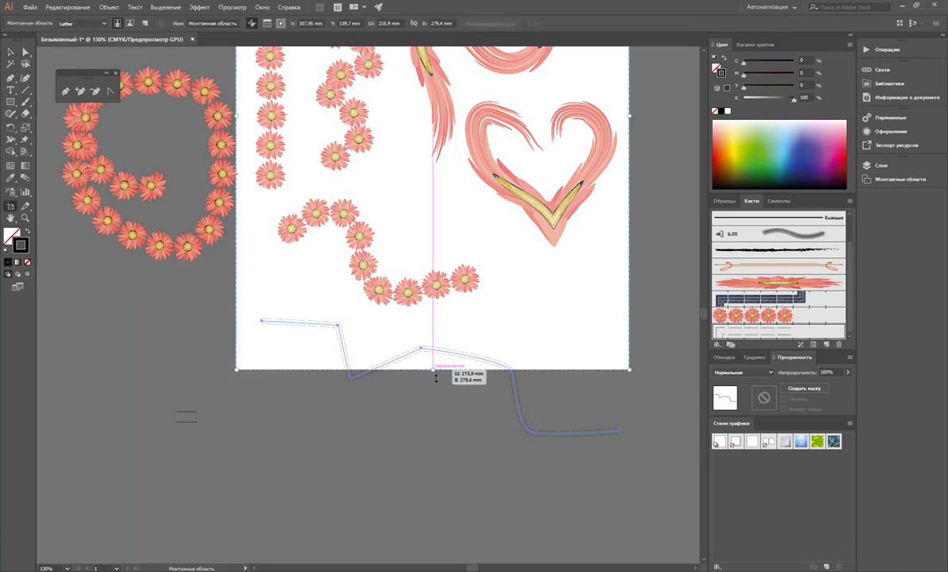
# Extend the artboard's bottom edge down to 332.4 mm tall, enclosing the zigzag path
pyautogui.moveTo(432, 368); pyautogui.dragTo(433, 465)
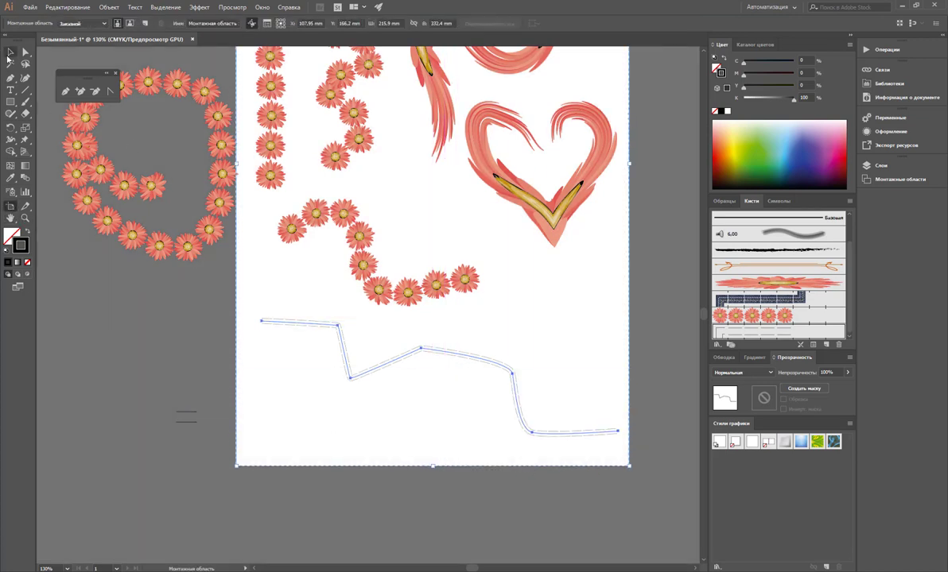
pyautogui.click(10, 51)
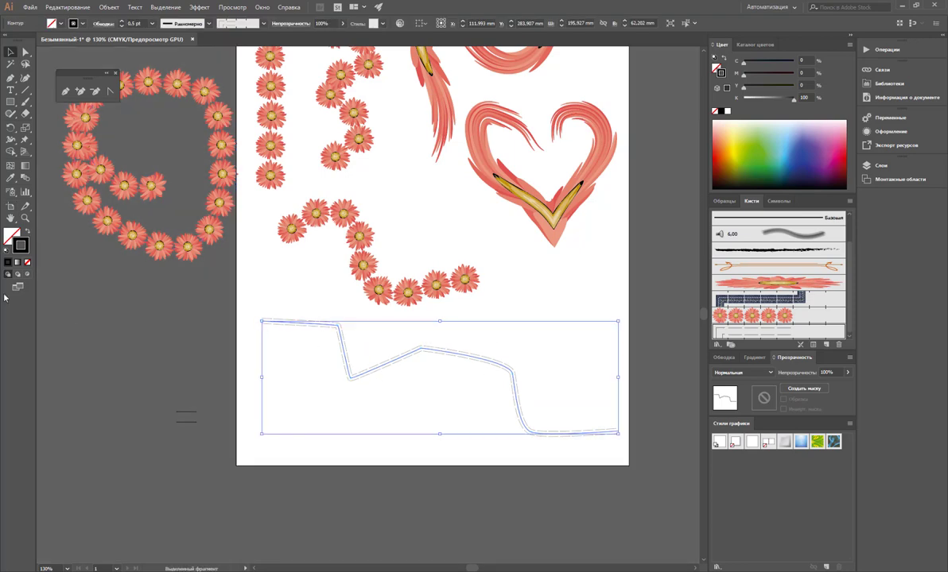
pyautogui.click(24, 218)
pyautogui.click(363, 334)
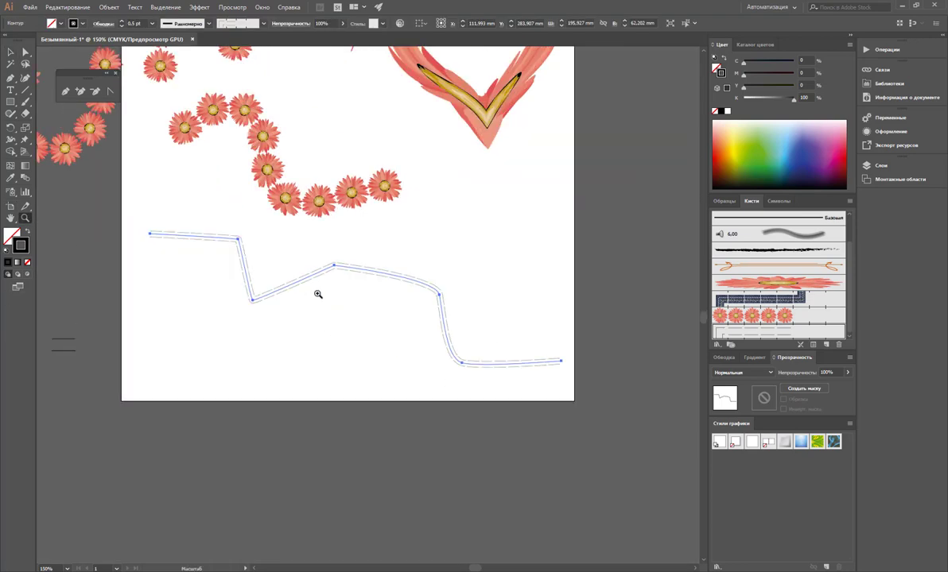
pyautogui.click(312, 272)
# Alt-drag a copy of the dashed zigzag just below the original
pyautogui.click(10, 52)
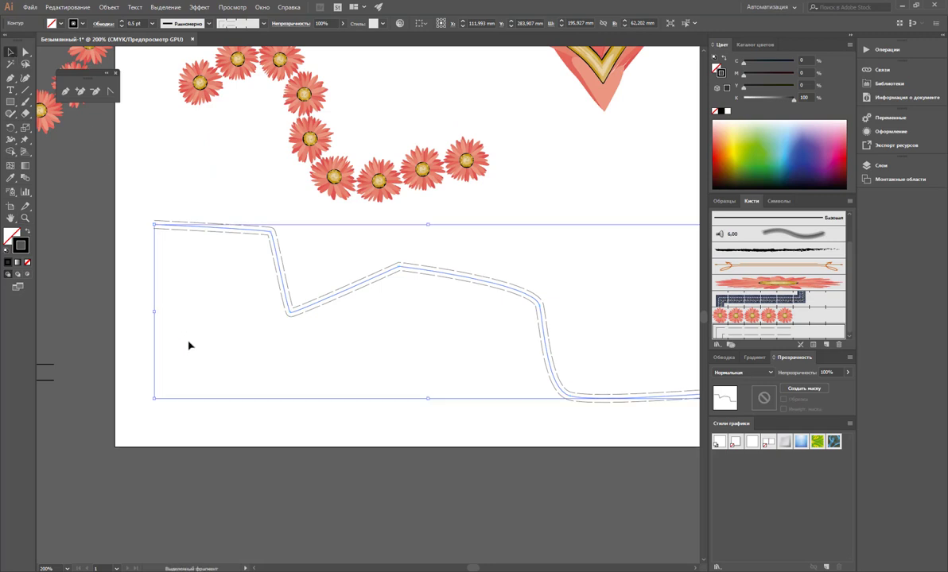
pyautogui.click(270, 348)
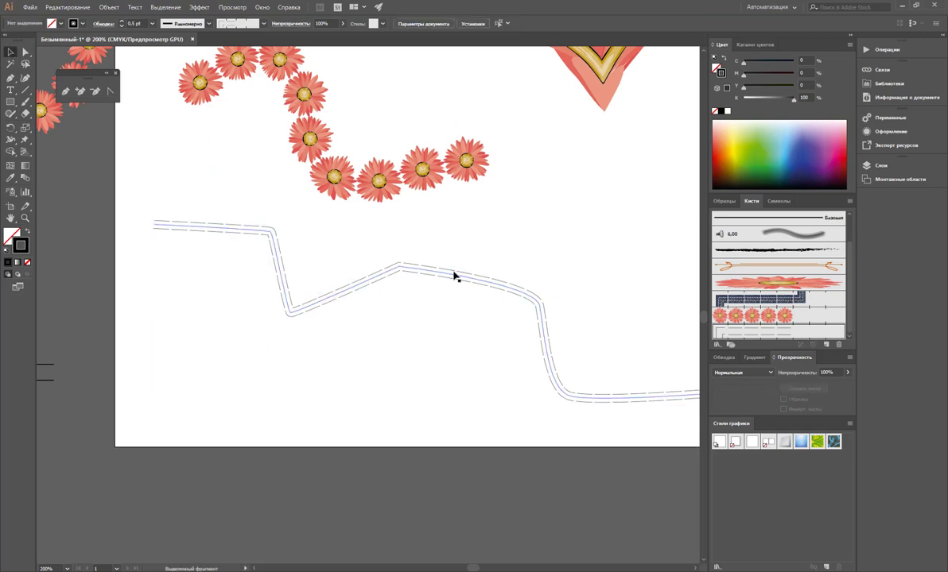
pyautogui.moveTo(452, 278); pyautogui.dragTo(451, 364)
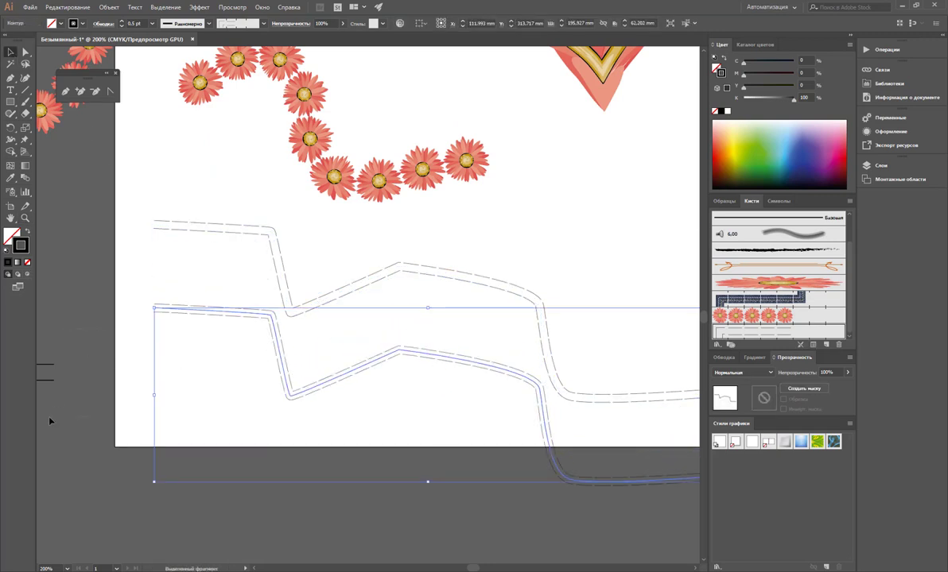
pyautogui.click(45, 364)
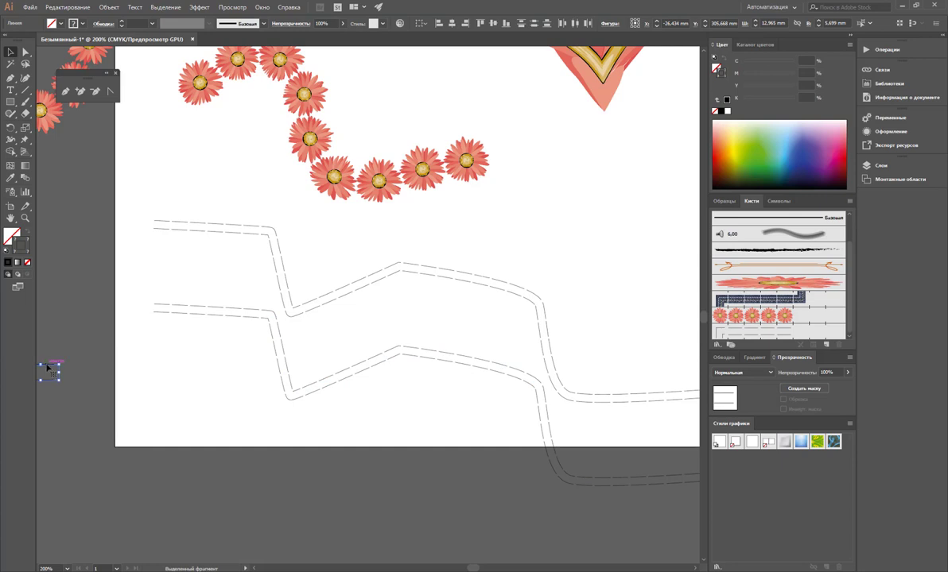
# Save the pair of short lines as a new scatter brush with default settings
pyautogui.moveTo(47, 364)
pyautogui.mouseDown()
pyautogui.moveTo(618, 373)
pyautogui.moveTo(740, 318)
pyautogui.mouseUp()
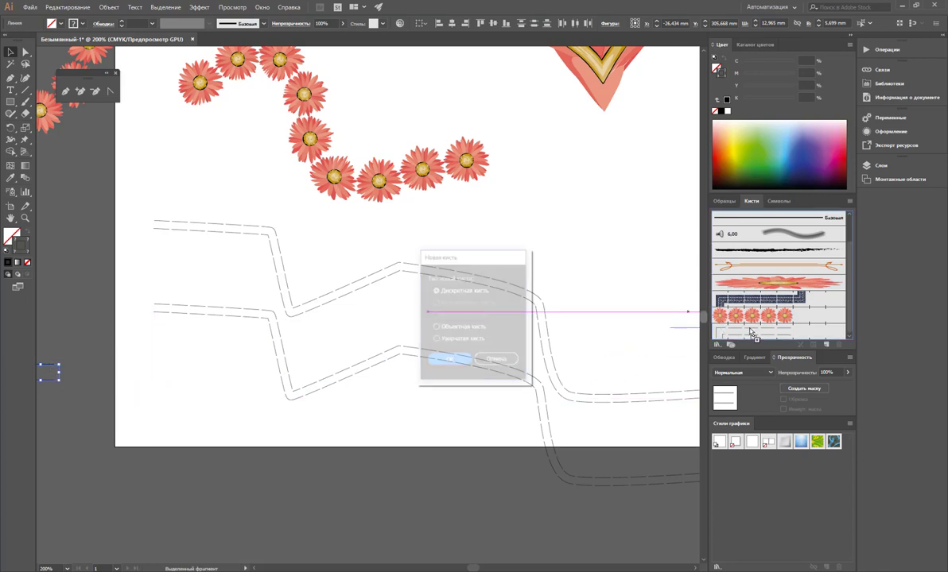
pyautogui.click(449, 360)
pyautogui.click(566, 396)
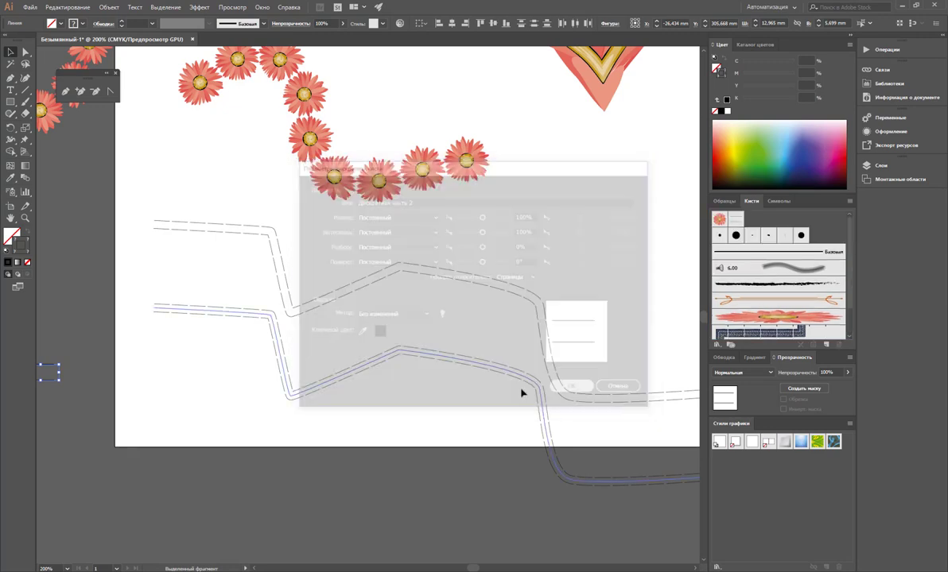
# Stroke the lower zigzag copy with the new scatter brush and nudge it slightly down
pyautogui.scroll(2, 771, 331)
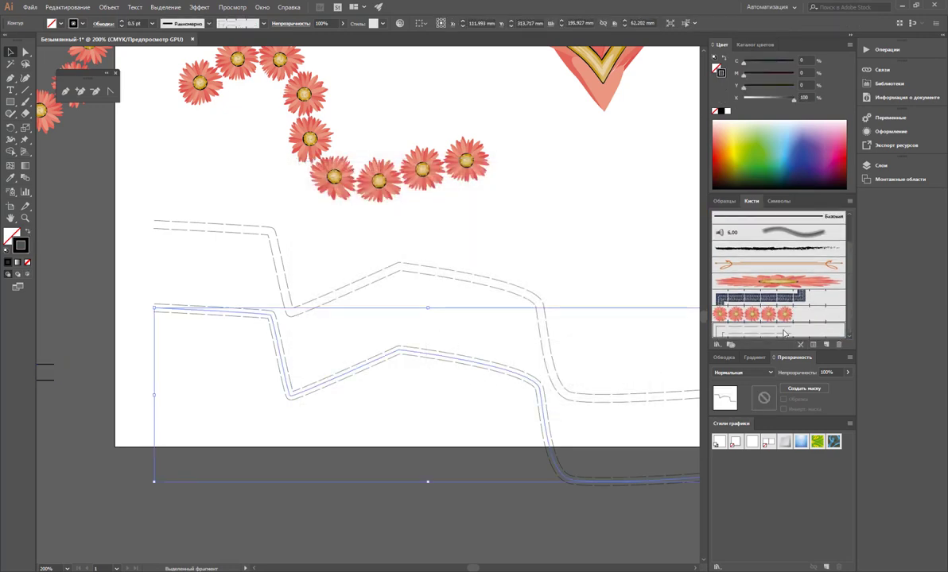
pyautogui.scroll(2, 763, 310)
pyautogui.scroll(2, 756, 278)
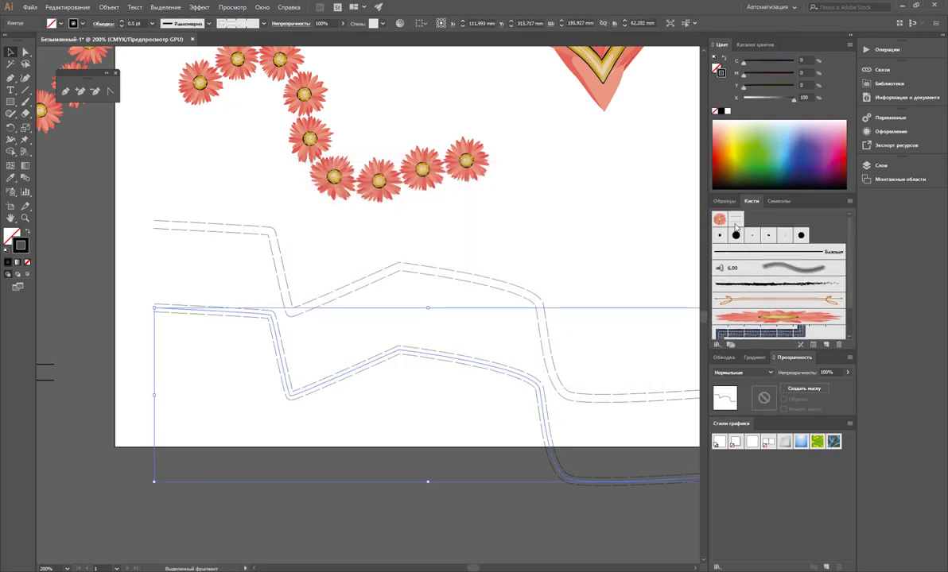
pyautogui.click(571, 247)
pyautogui.moveTo(471, 359); pyautogui.dragTo(470, 380)
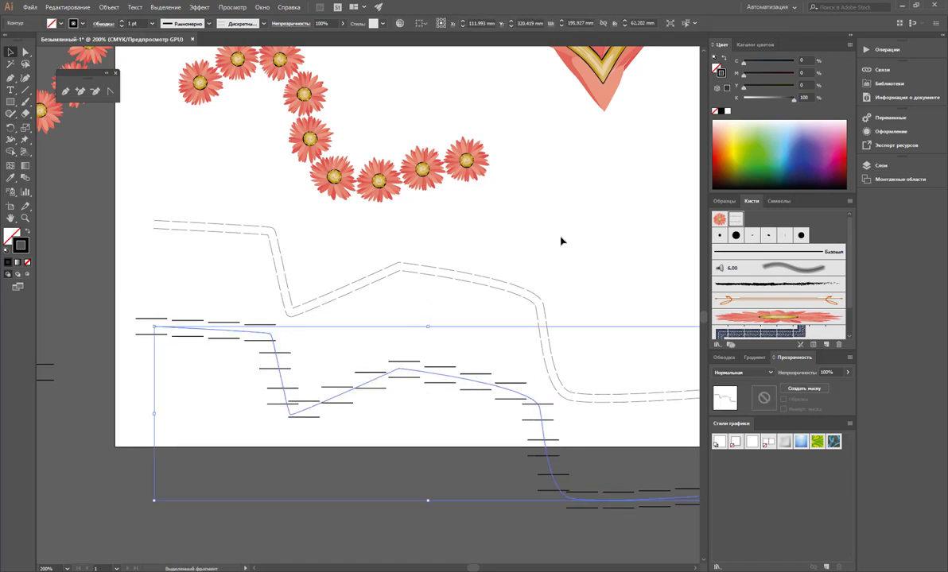
pyautogui.click(561, 240)
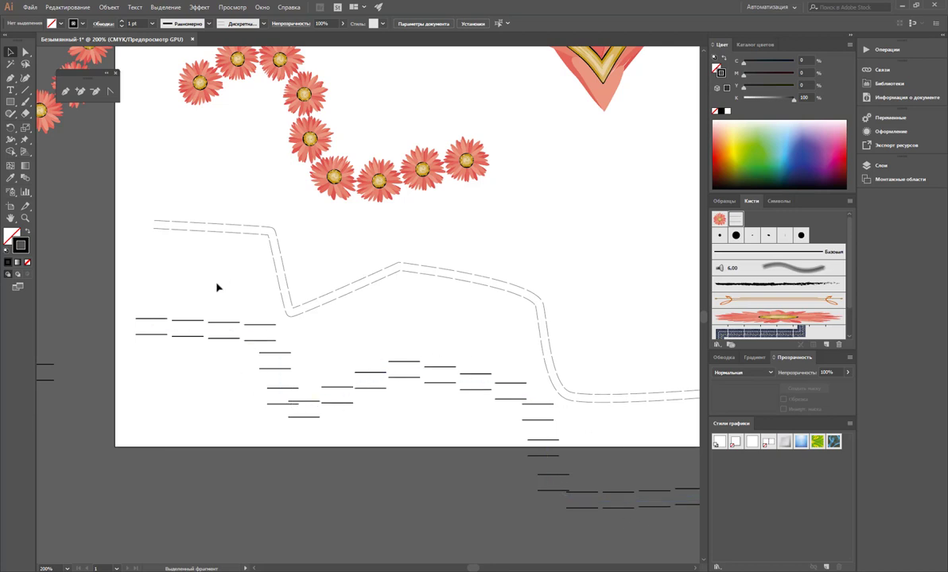
pyautogui.moveTo(229, 282); pyautogui.dragTo(302, 240)
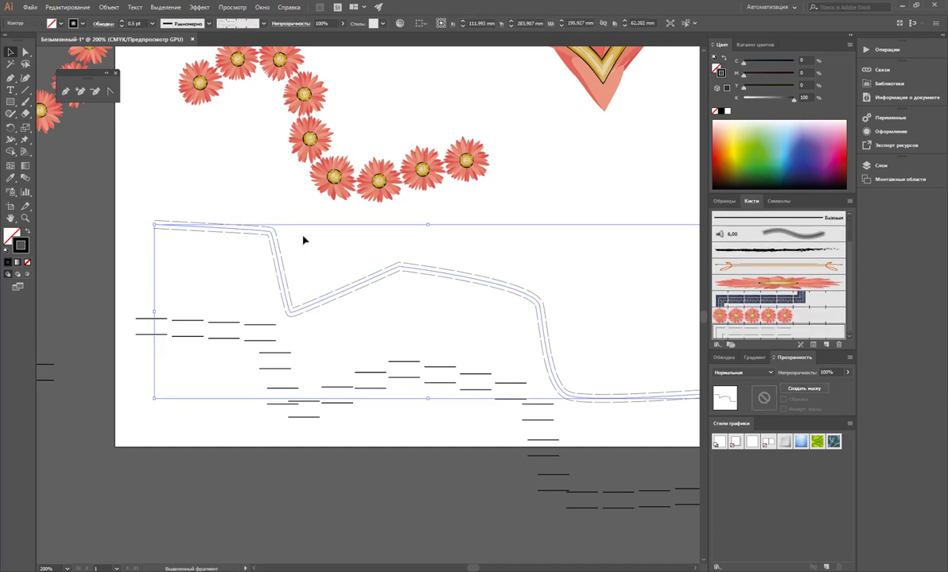
pyautogui.click(318, 239)
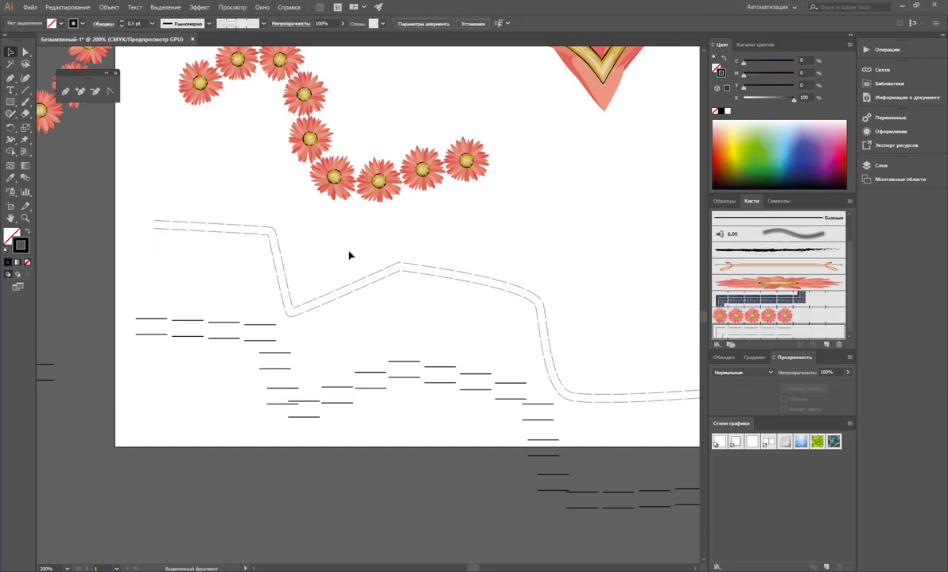
pyautogui.scroll(5, 495, 351)
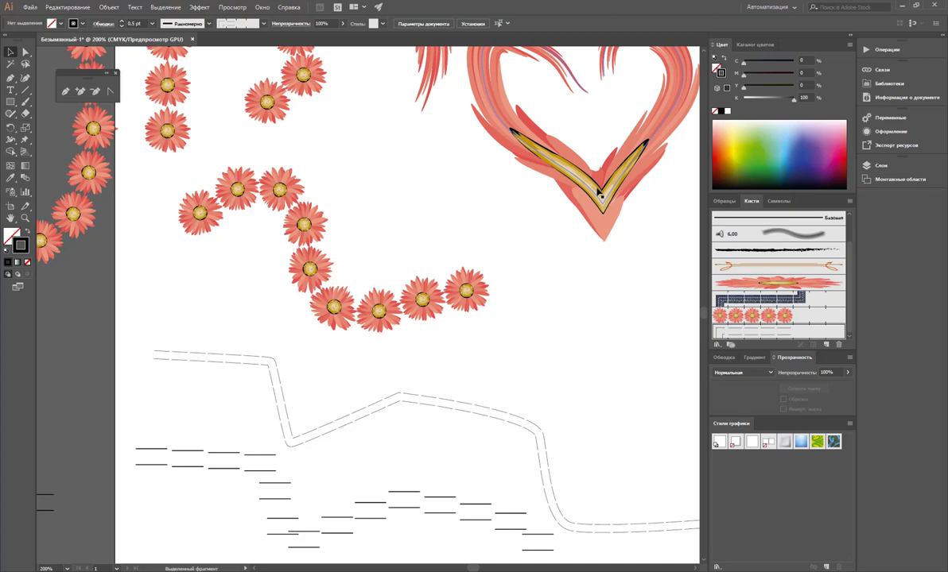
pyautogui.scroll(3, 586, 307)
pyautogui.scroll(-3, 586, 307)
pyautogui.scroll(-2, 586, 312)
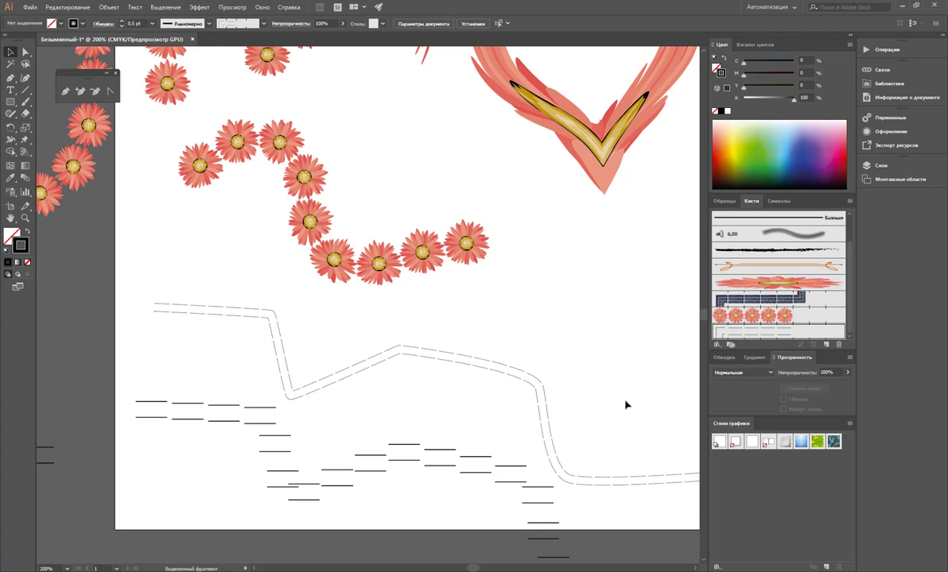
pyautogui.scroll(-1, 604, 373)
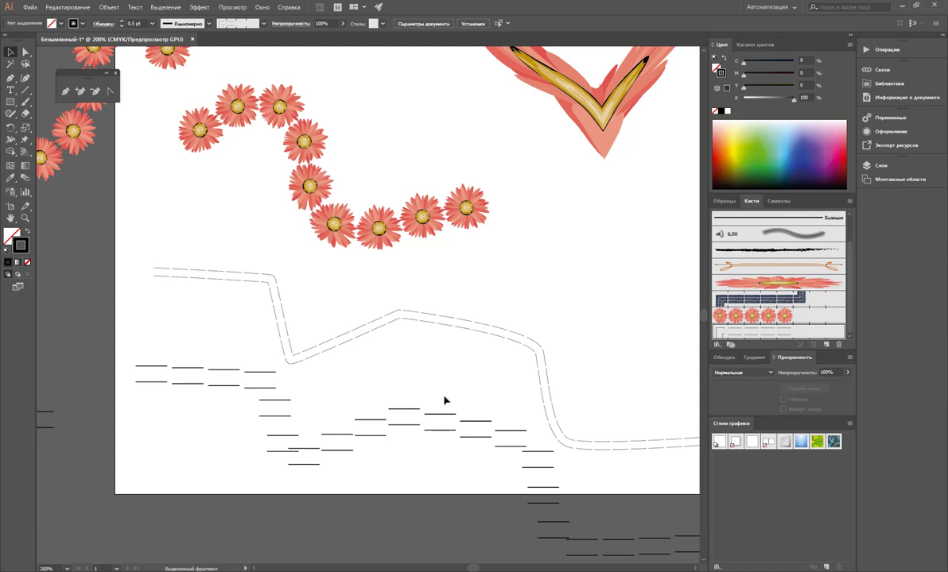
pyautogui.scroll(1, 489, 333)
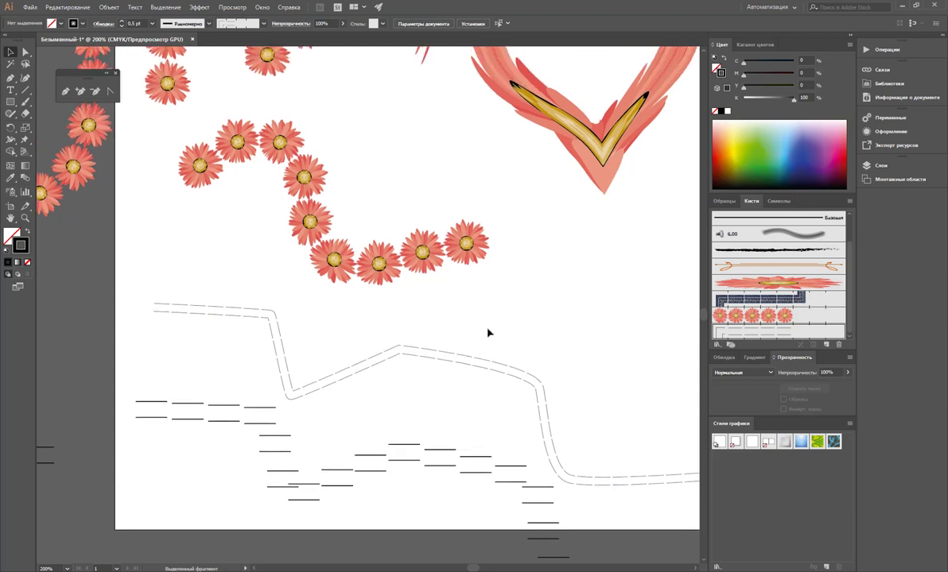
pyautogui.scroll(3, 558, 320)
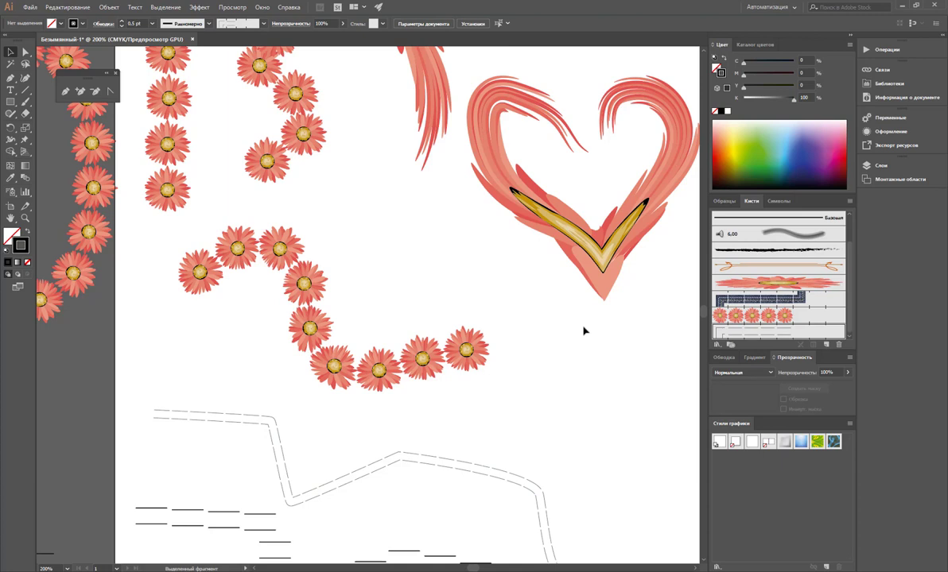
pyautogui.scroll(-1, 622, 365)
pyautogui.scroll(-2, 676, 364)
pyautogui.scroll(-1, 516, 345)
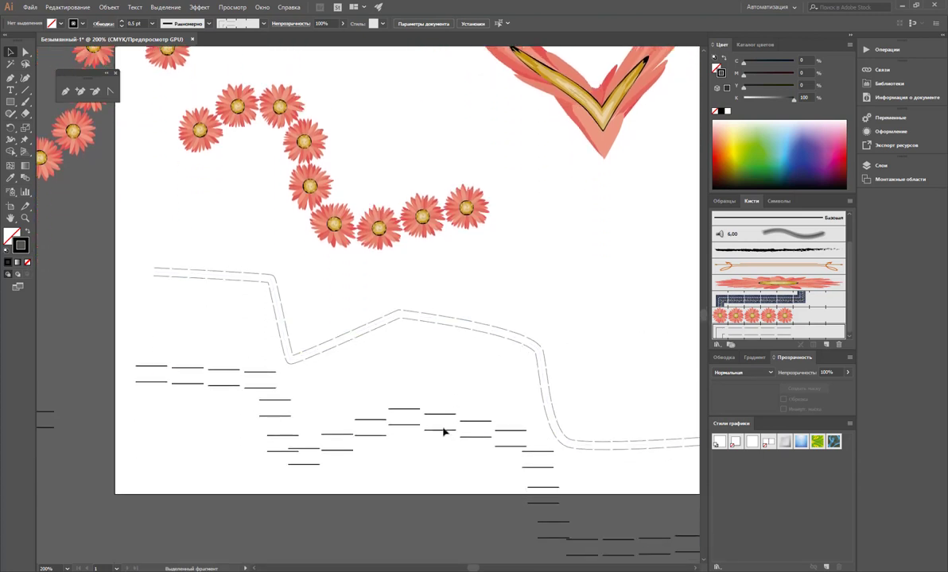
pyautogui.moveTo(502, 292); pyautogui.dragTo(464, 337)
pyautogui.click(539, 293)
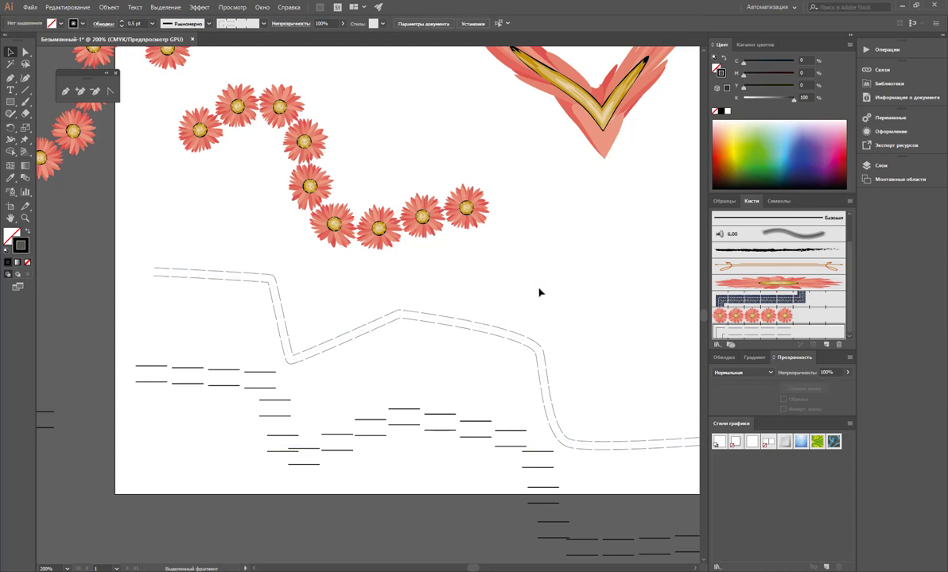